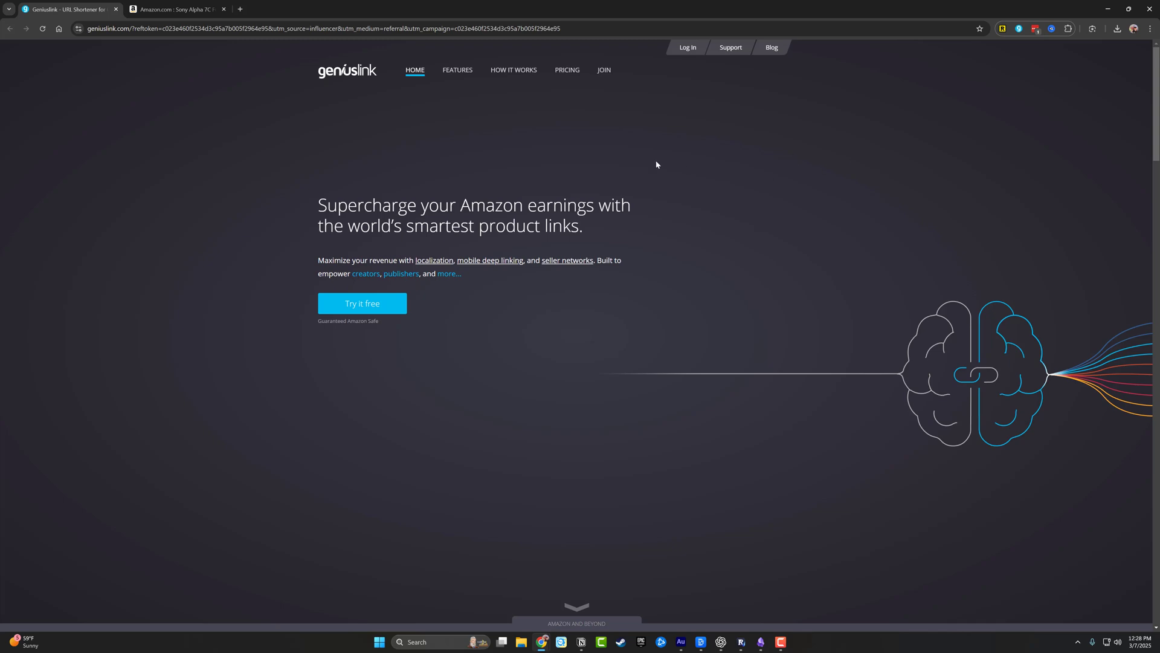
- Copy the Sony Alpha 7C page's SiteStripe short affiliate link and return to Geniuslink
left_click(181, 9)
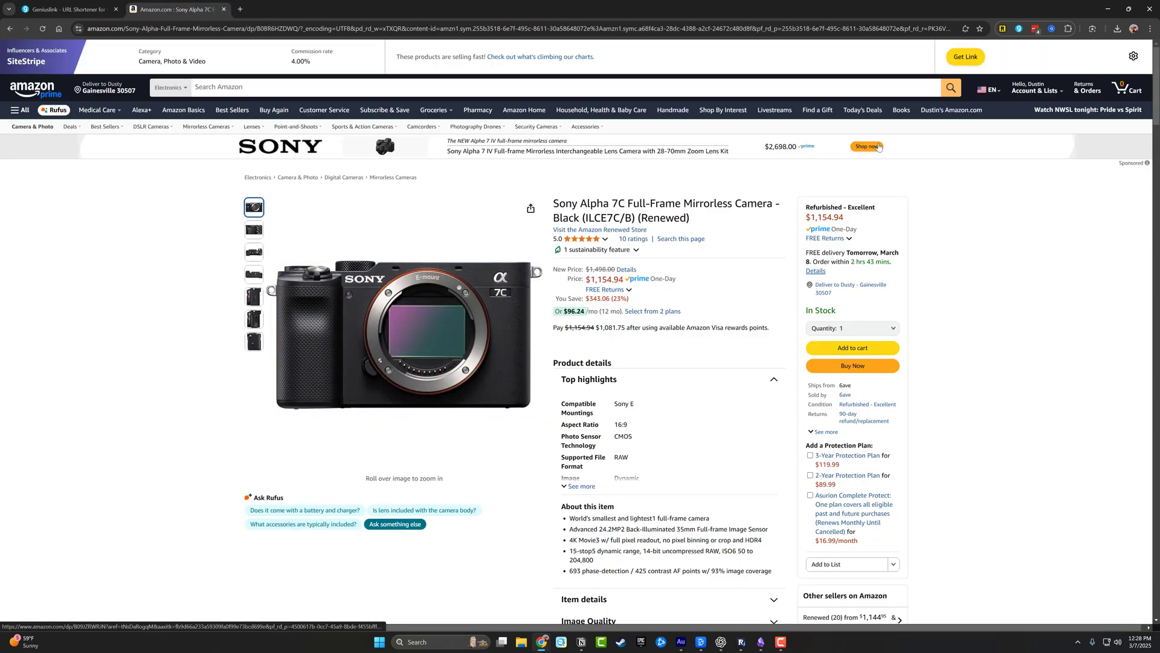
left_click(966, 58)
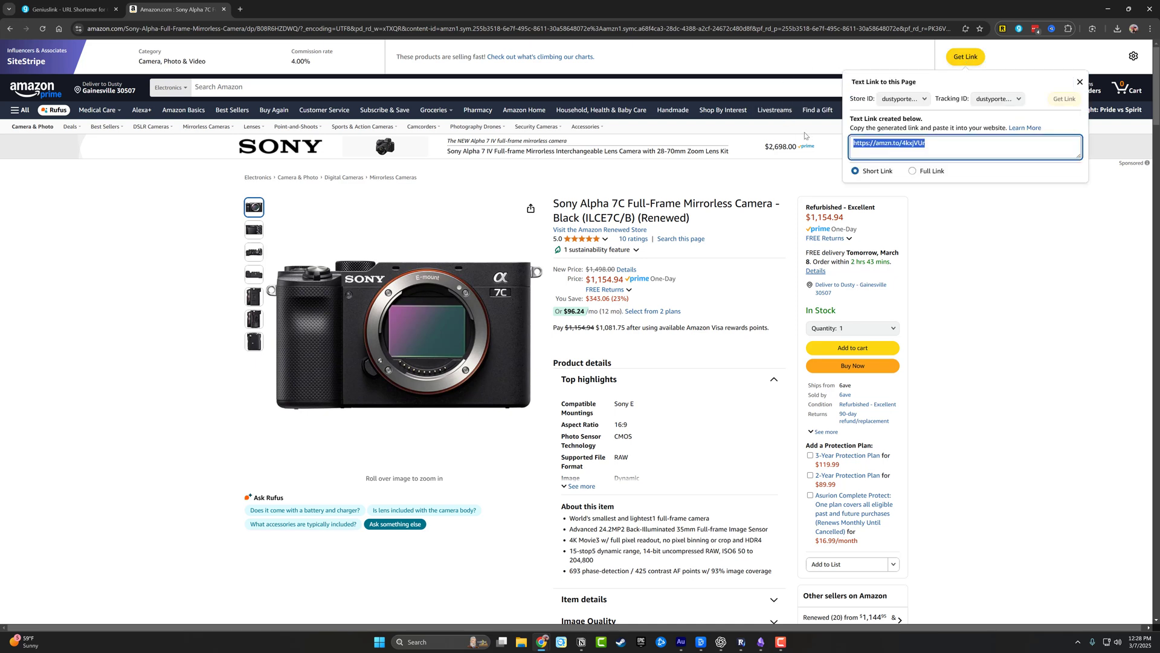
right_click(884, 145)
left_click(905, 157)
key("alt+Tab")
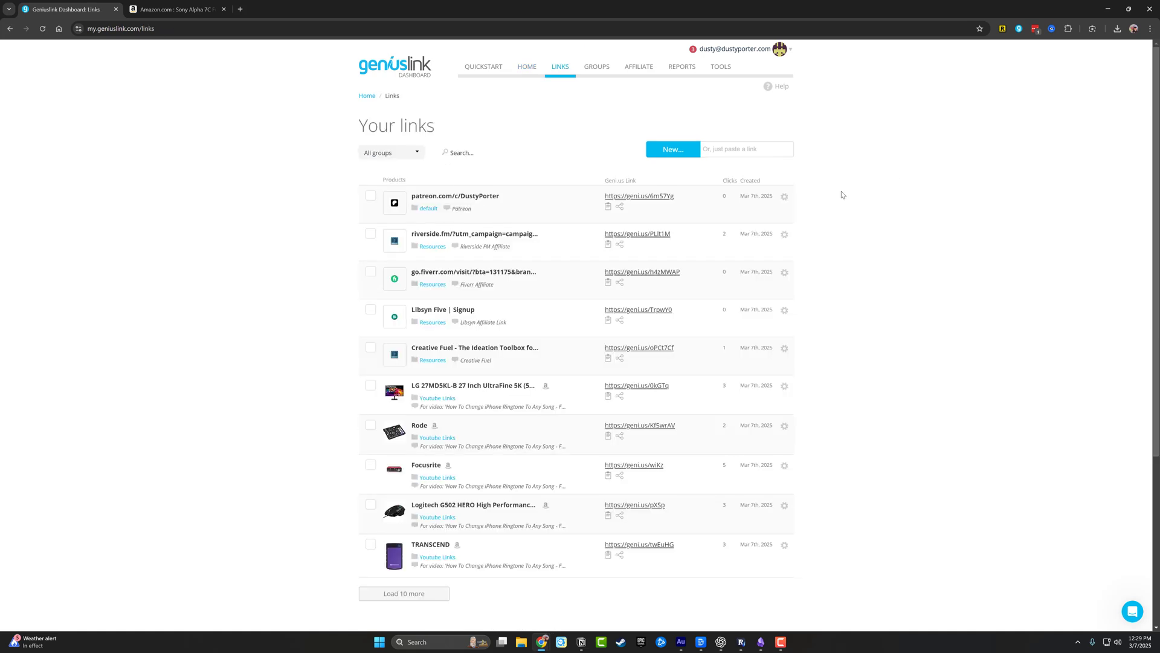
- Paste the Sony camera short link, review its Amazon localization matches, discard it, and open the groups filter
left_click(742, 151)
key("ctrl+v")
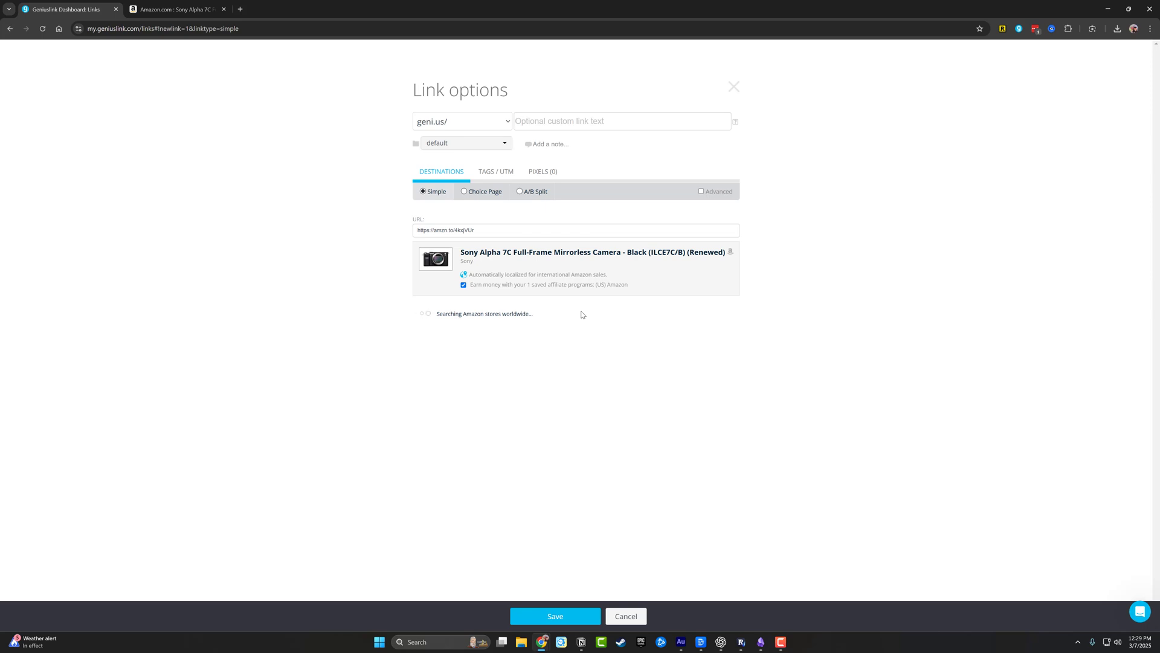
scroll(584, 249, "down", 1)
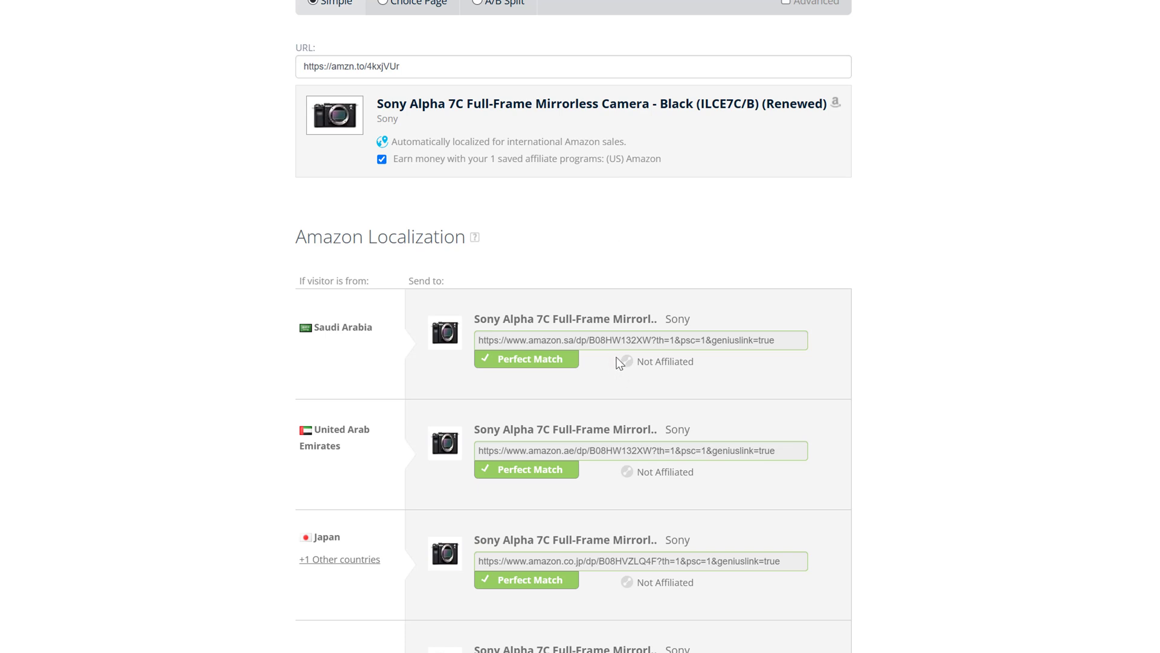
scroll(620, 362, "down", 2)
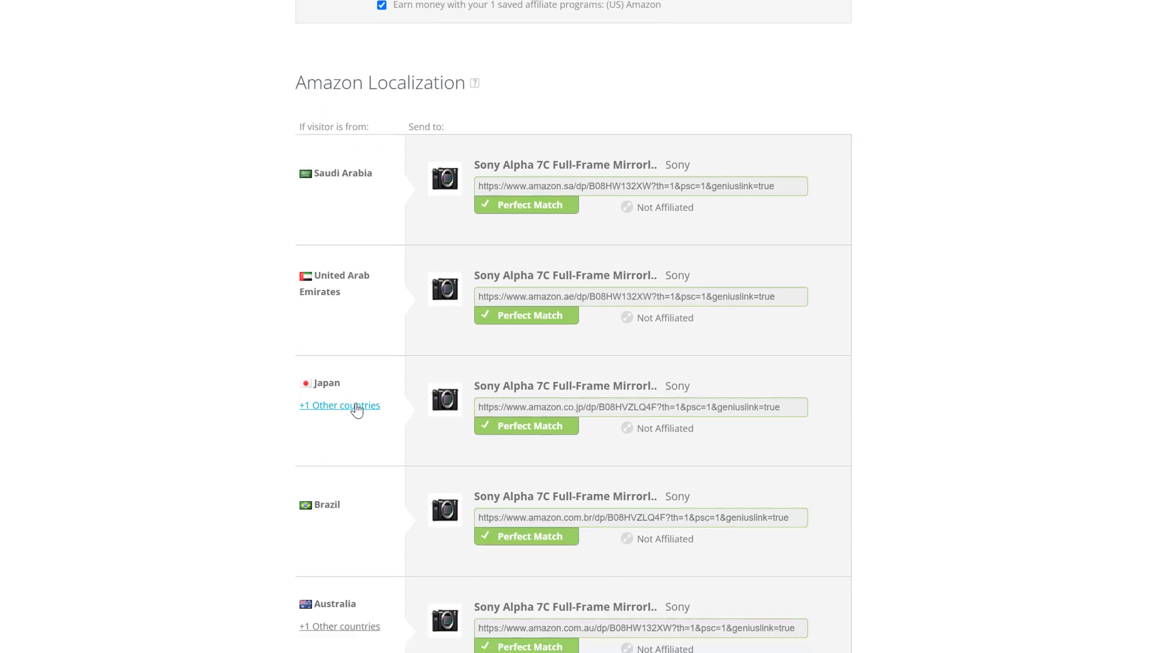
scroll(668, 432, "up", 2)
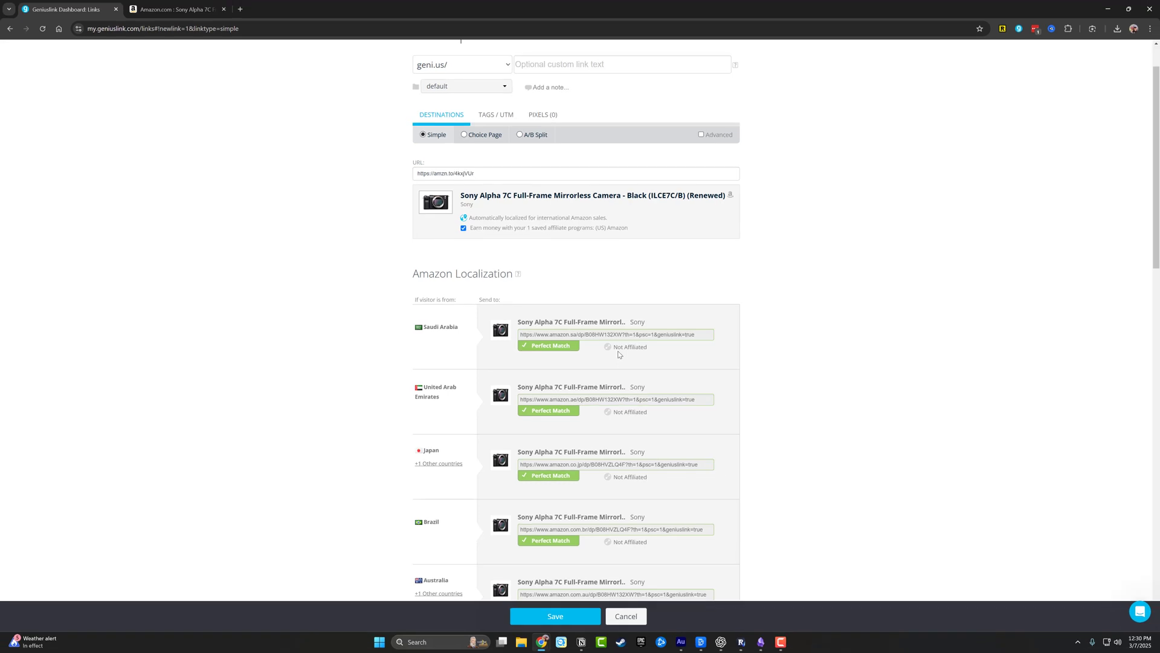
scroll(674, 317, "up", 1)
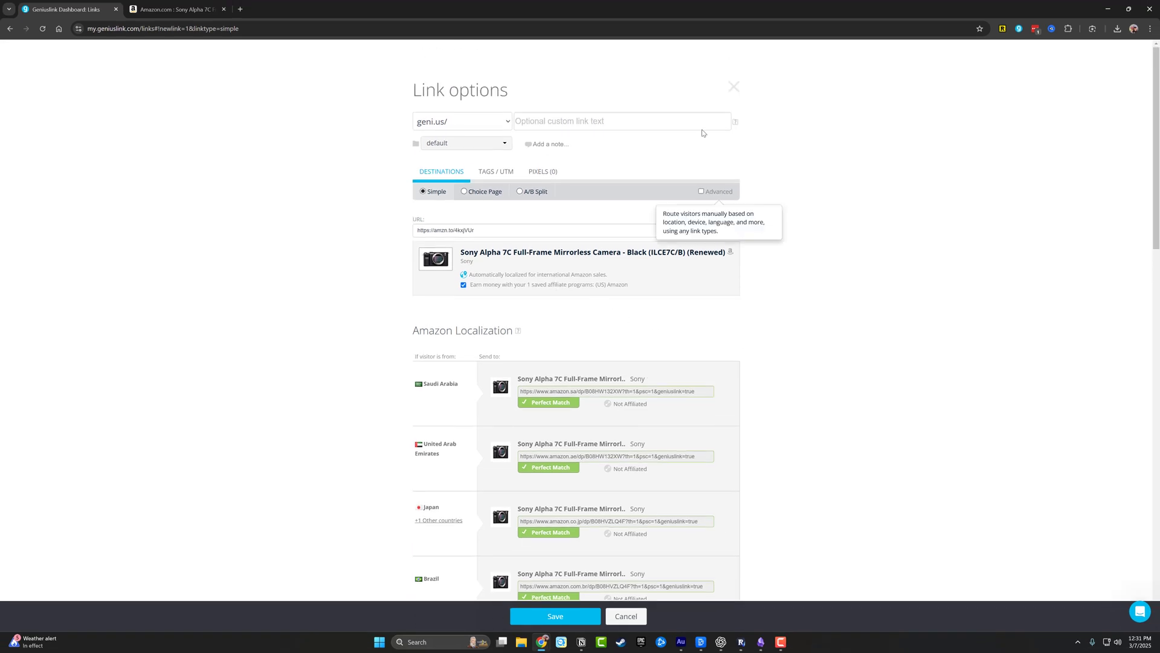
left_click(734, 87)
left_click(392, 153)
- Filter links to Podcast Socials and preview the geni.us/RiqyRCP Listen/Watch landing page
left_click(397, 228)
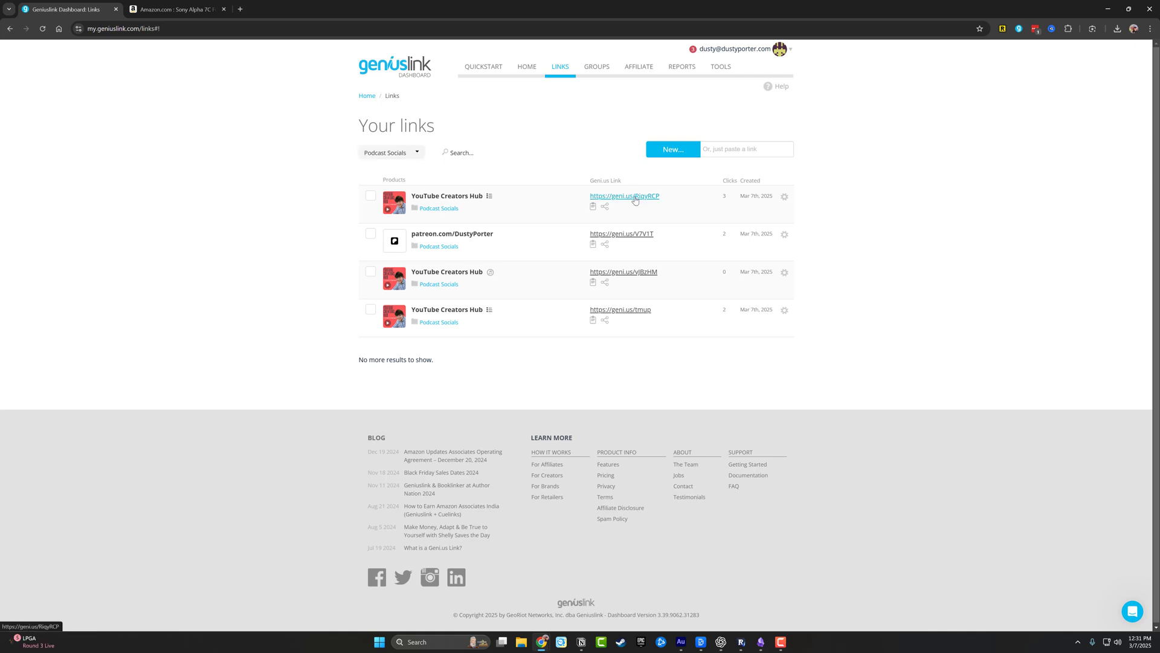
left_click(634, 198)
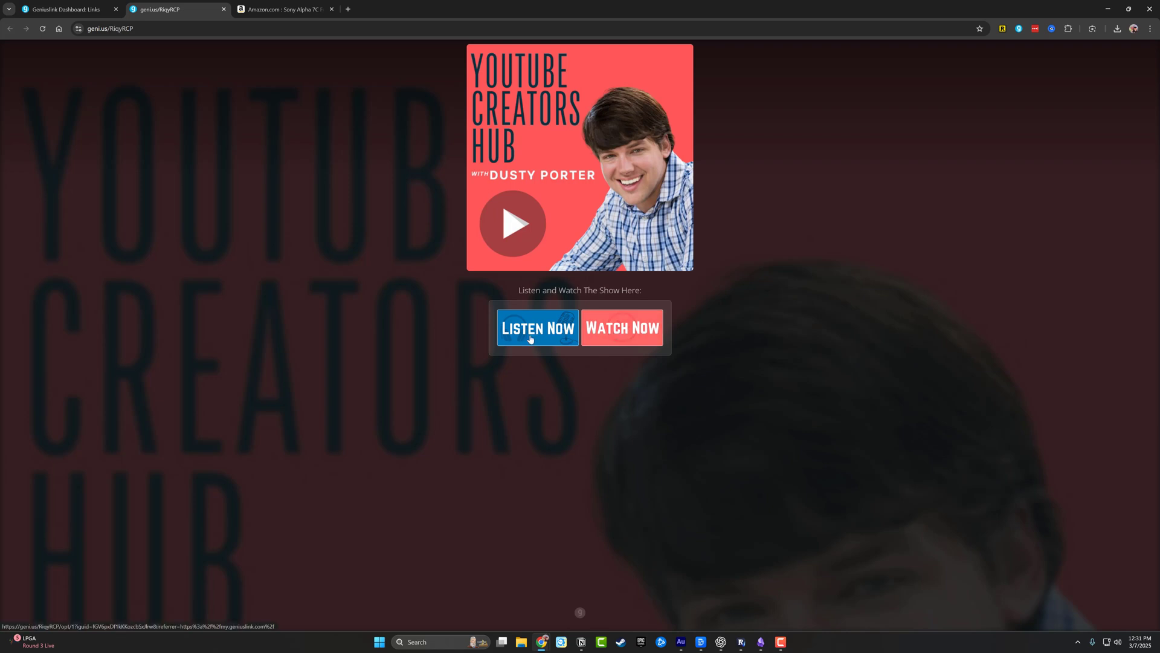
left_click(87, 8)
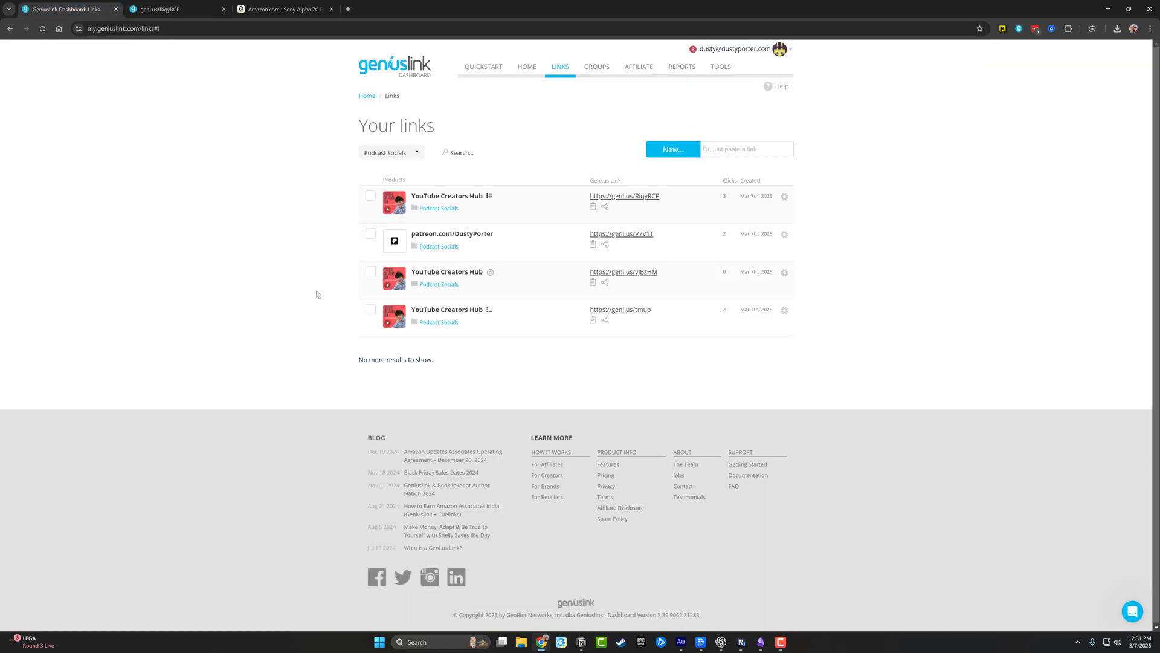
- Edit geni.us/RiqyRCP, inspect its Listen Now and Watch Now URLs, and add then remove a third choice
left_click(785, 197)
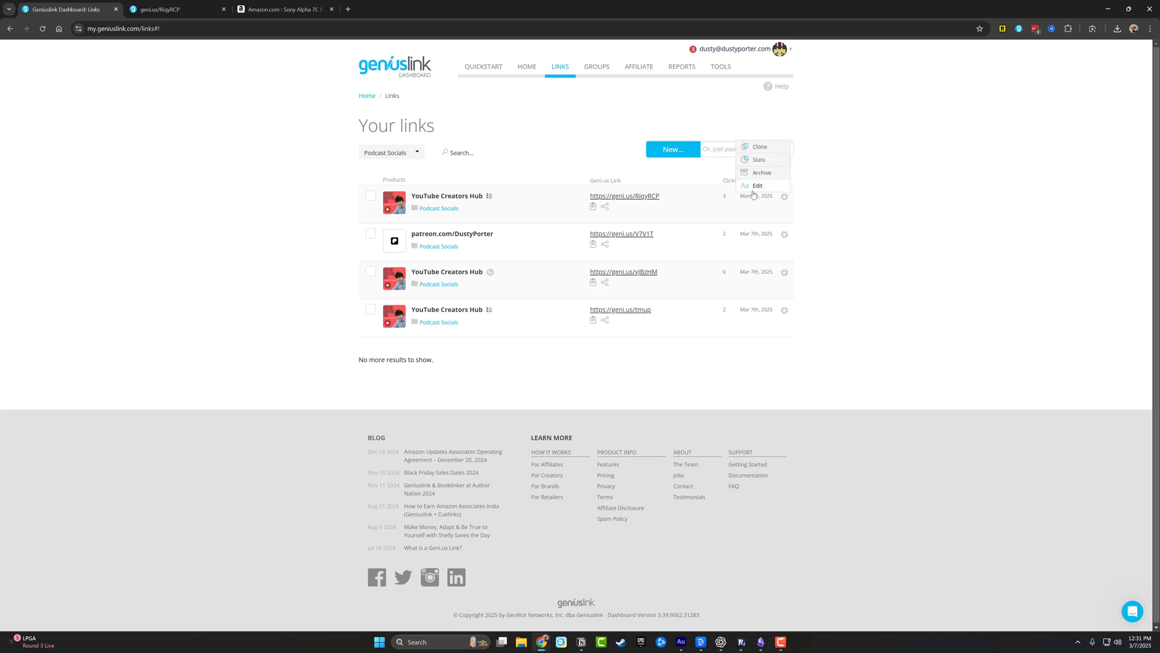
left_click(757, 186)
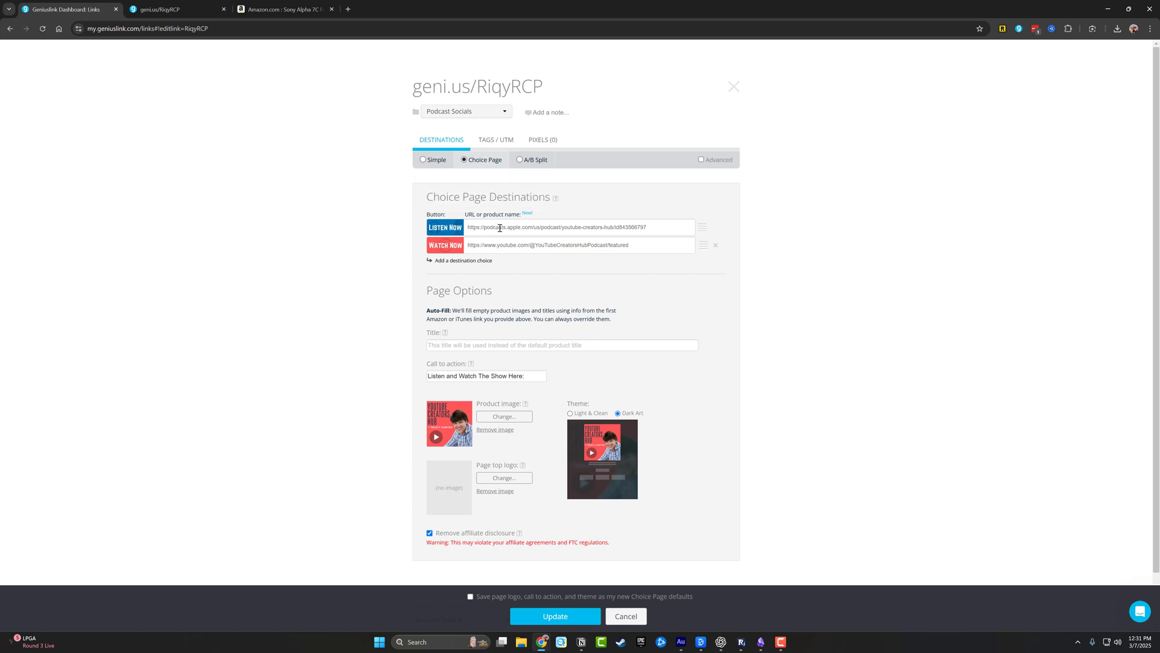
triple_click(500, 228)
triple_click(552, 246)
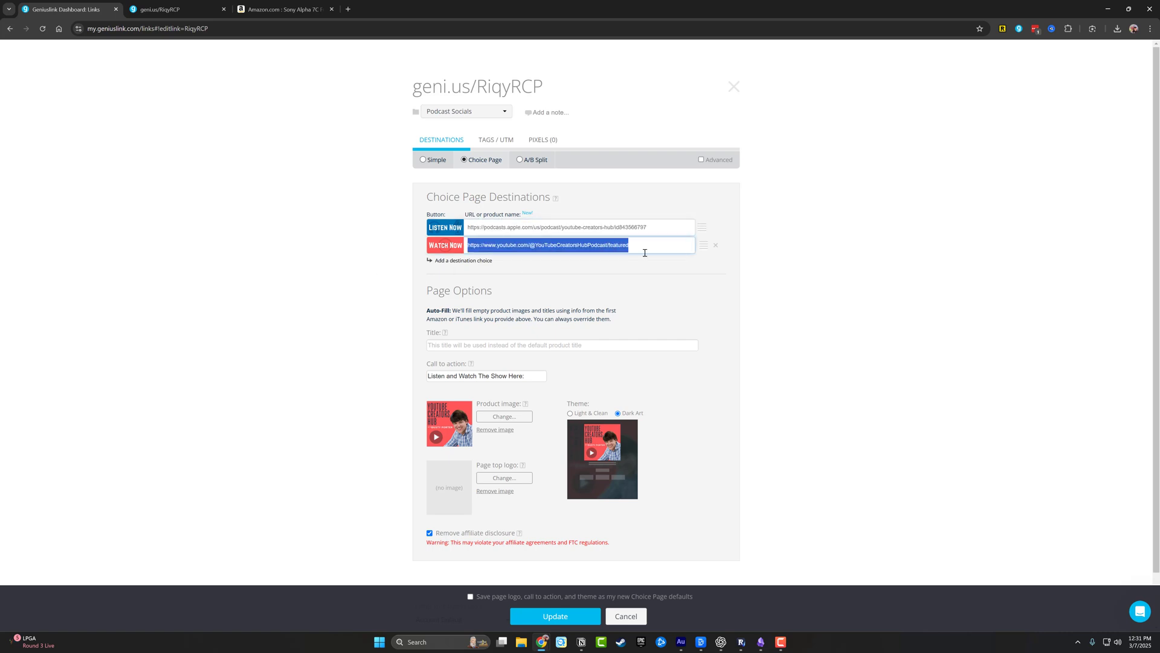
left_click(750, 245)
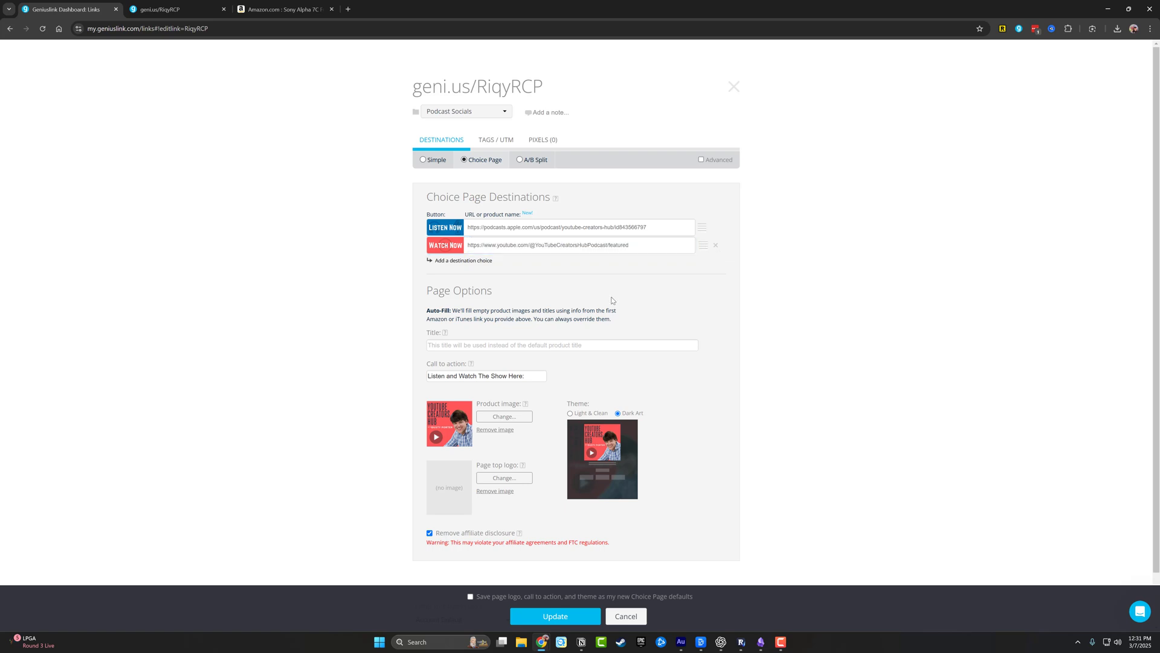
left_click(466, 262)
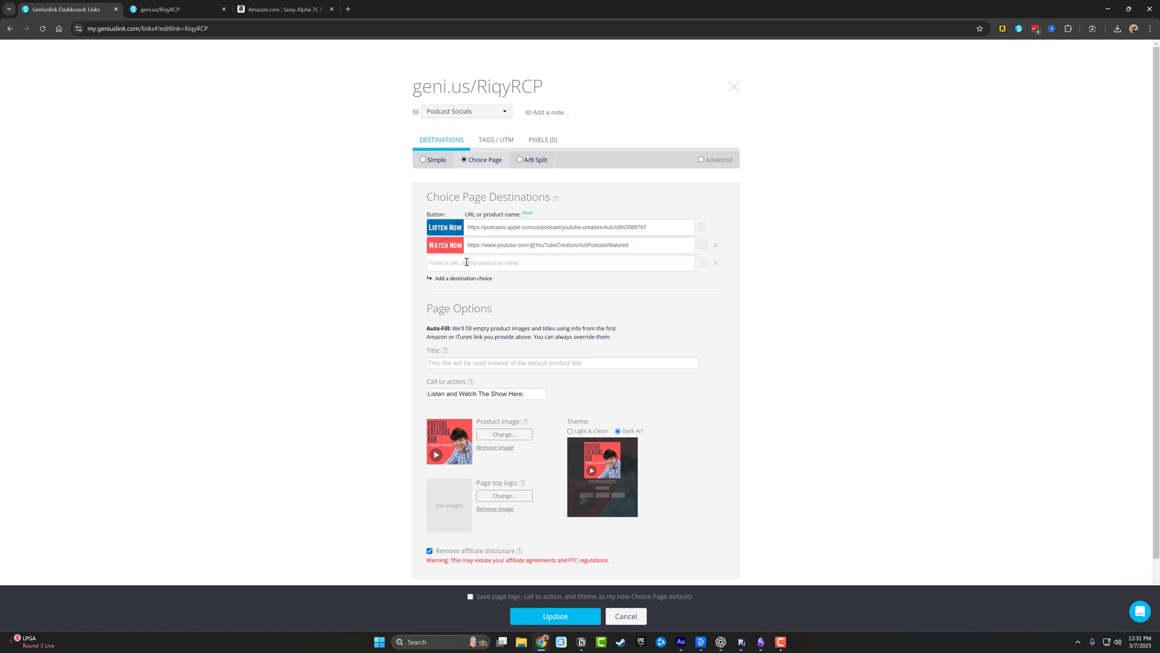
left_click(715, 263)
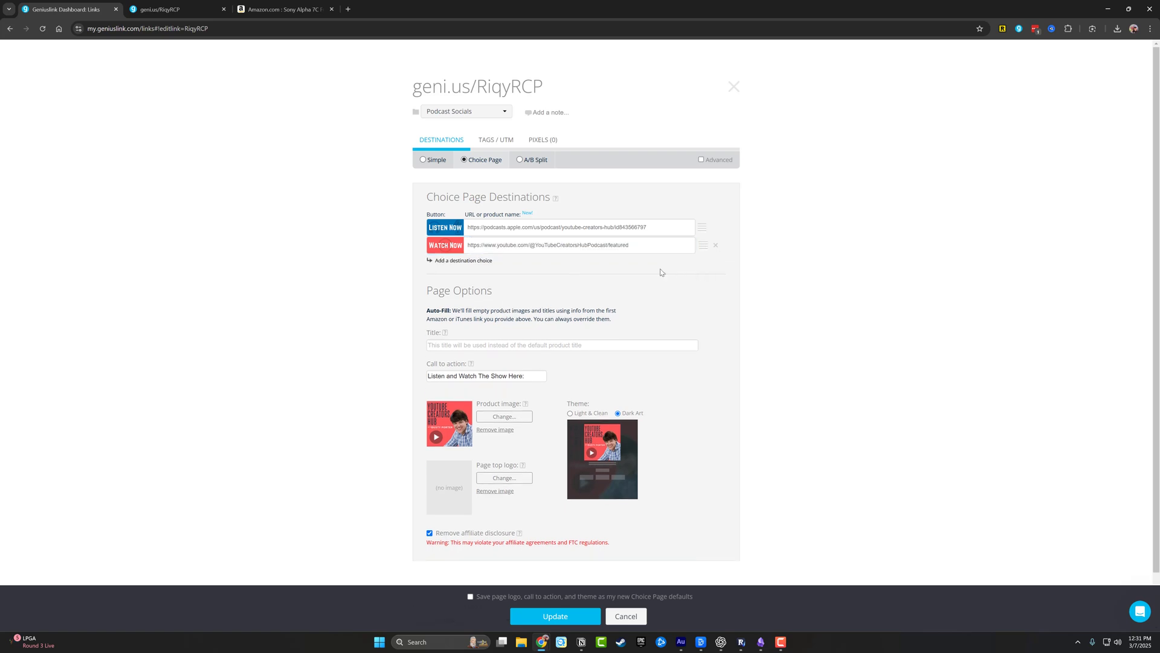
- Try the Light & Clean theme, revert to Dark Art, and open then close the Listen Now image upload
scroll(359, 315, "down", 1)
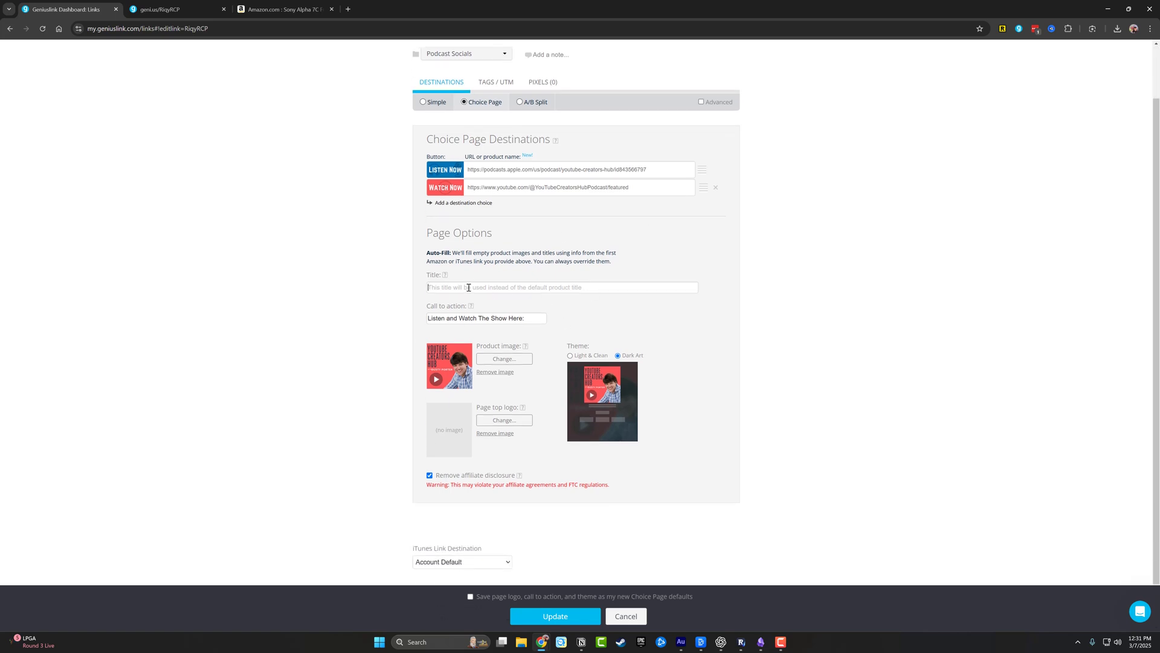
left_click(469, 288)
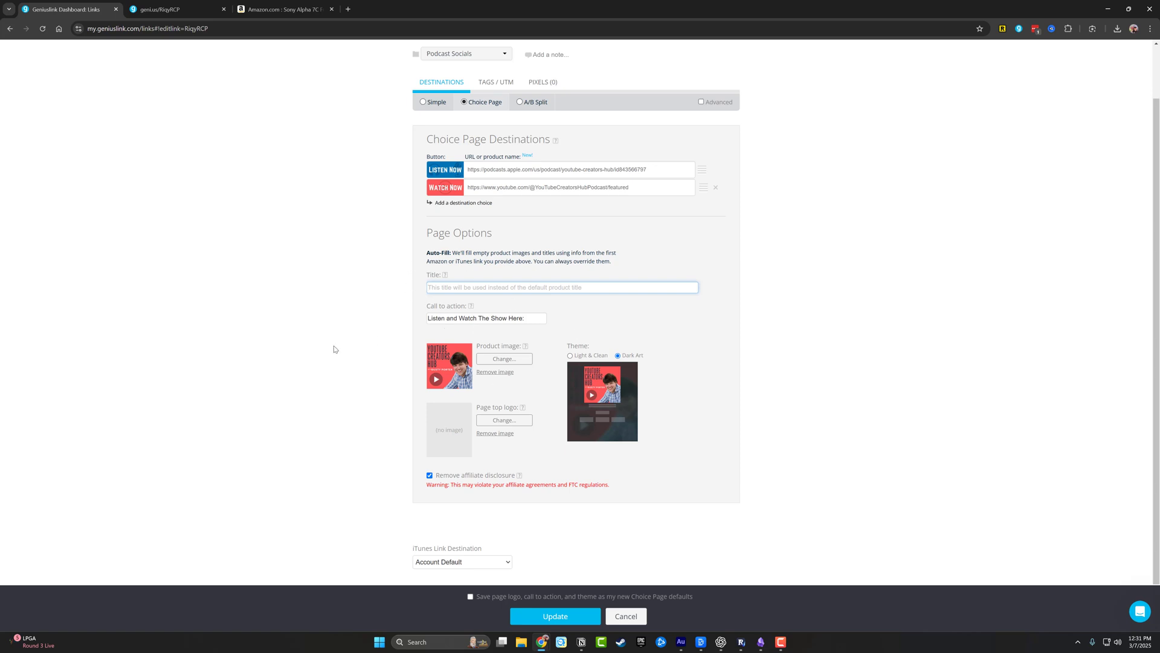
left_click(570, 356)
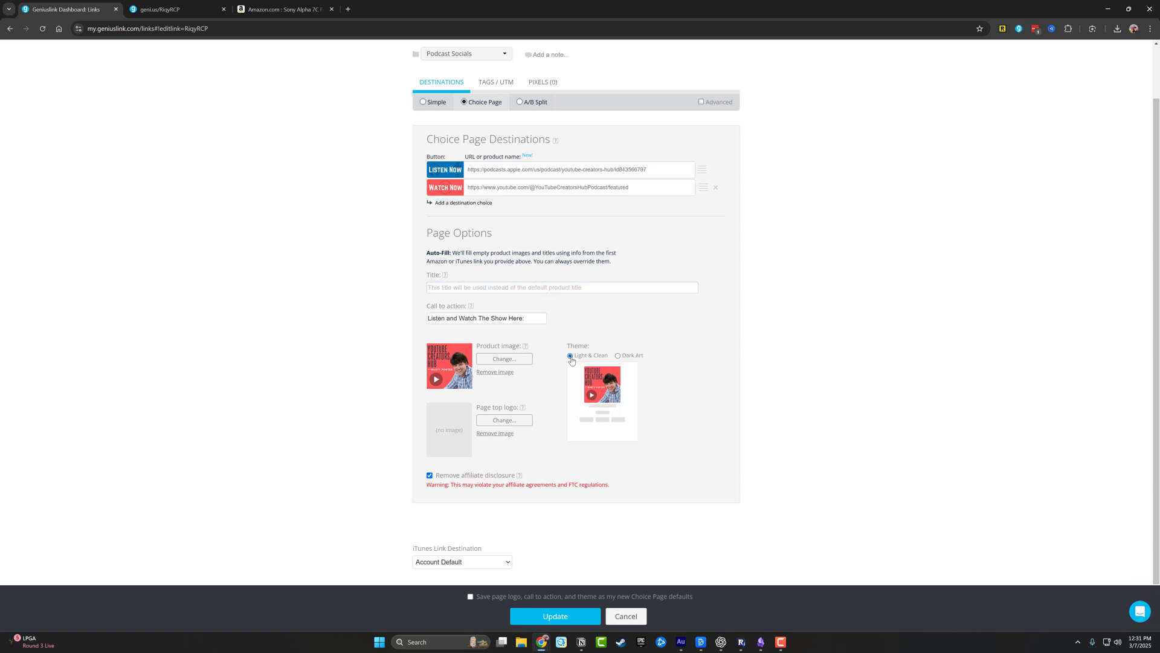
left_click(617, 356)
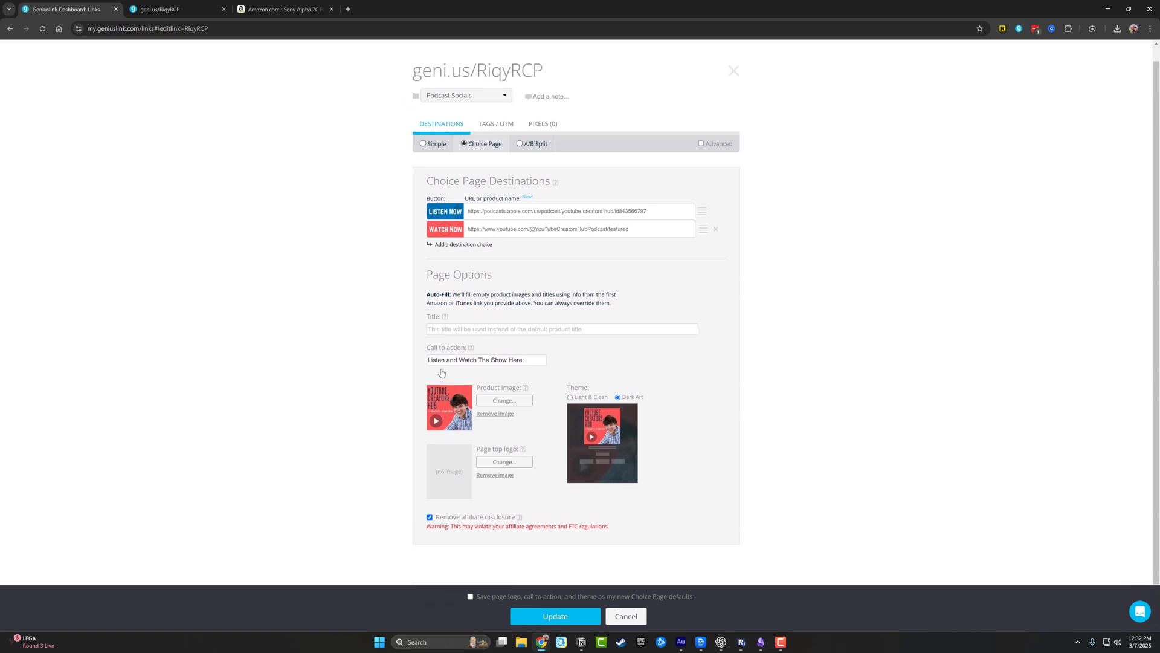
scroll(440, 375, "up", 1)
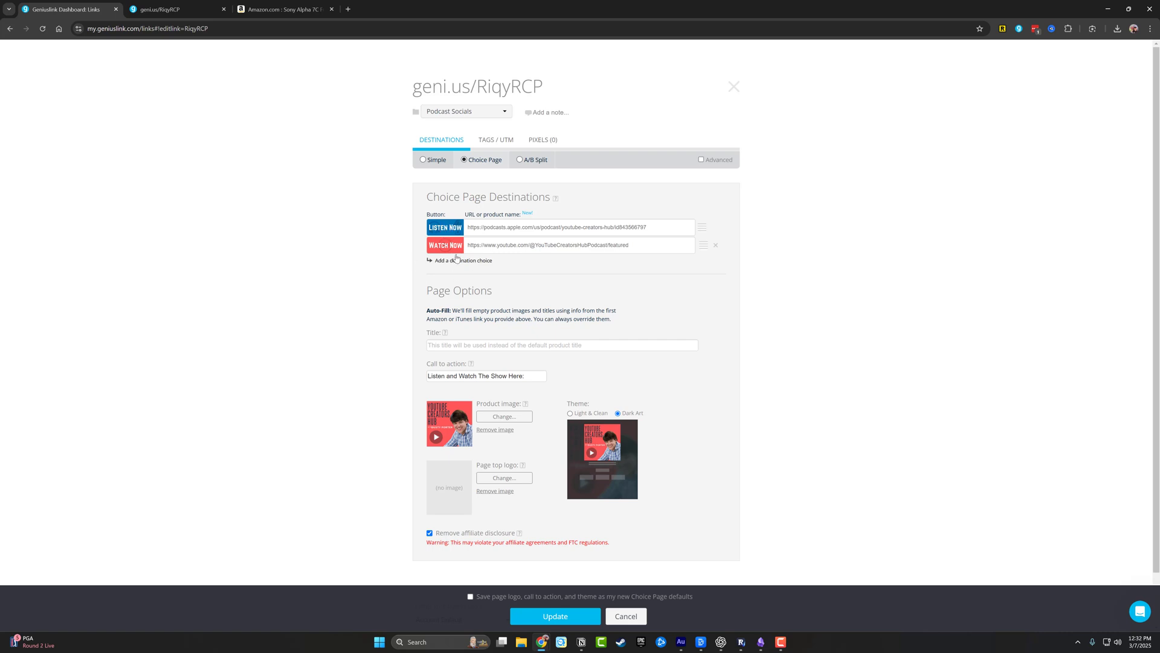
left_click(438, 232)
left_click(742, 209)
left_click(175, 9)
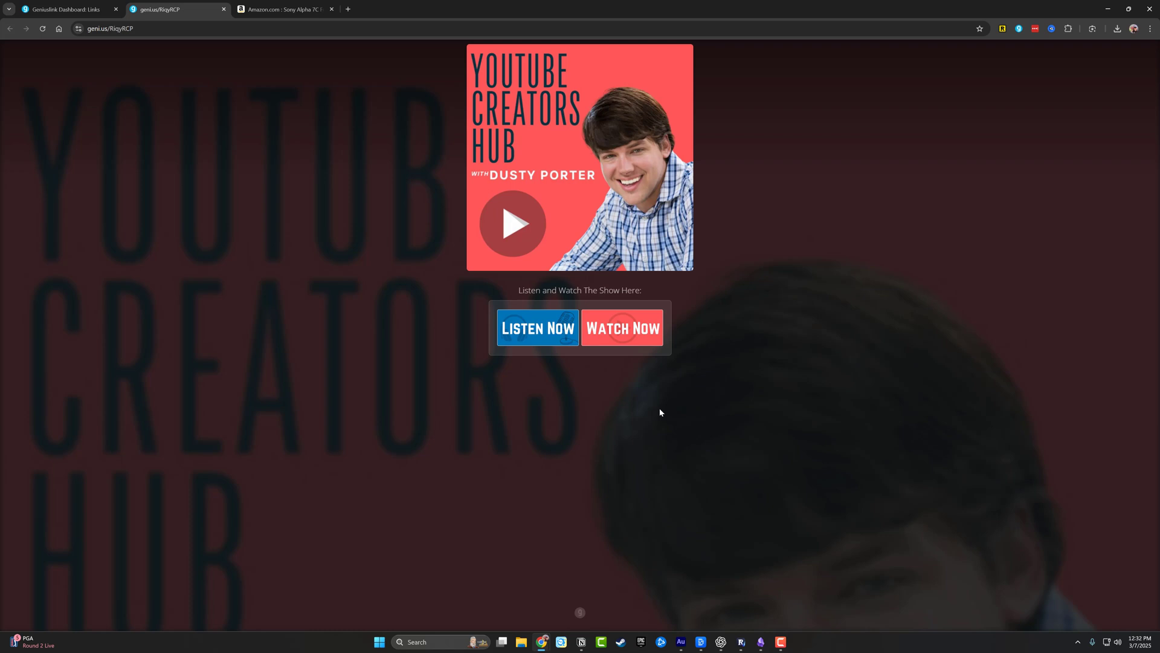
left_click(55, 3)
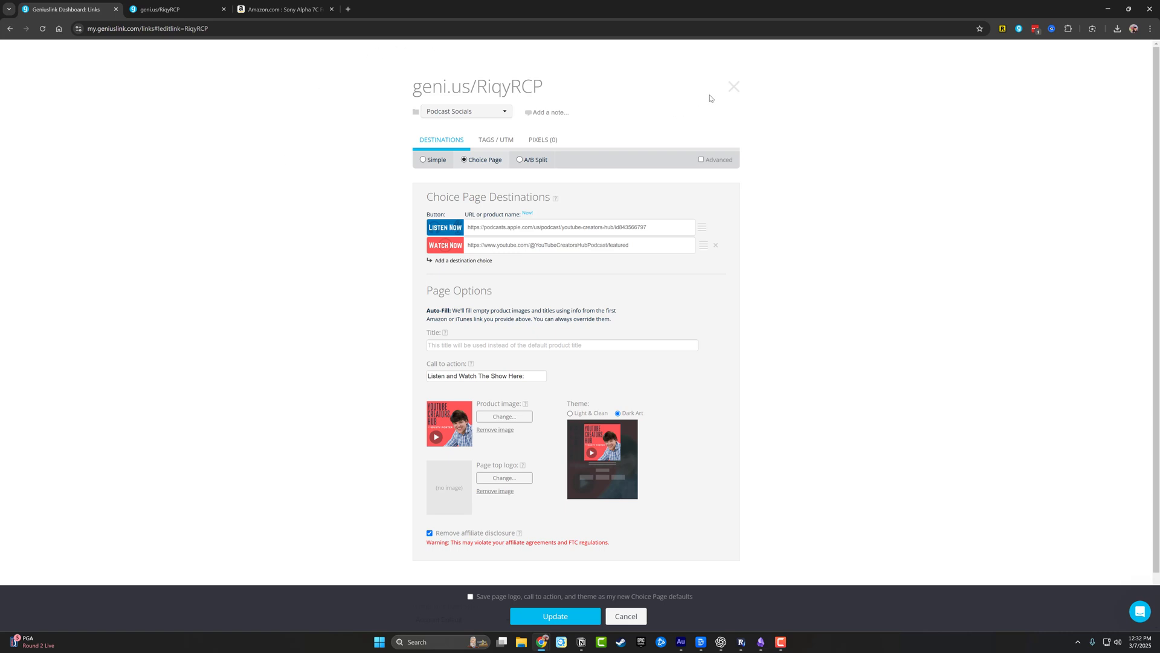
- Close the editor, filter links to the Amazon group, and open then close the microphone link's editor
left_click(734, 87)
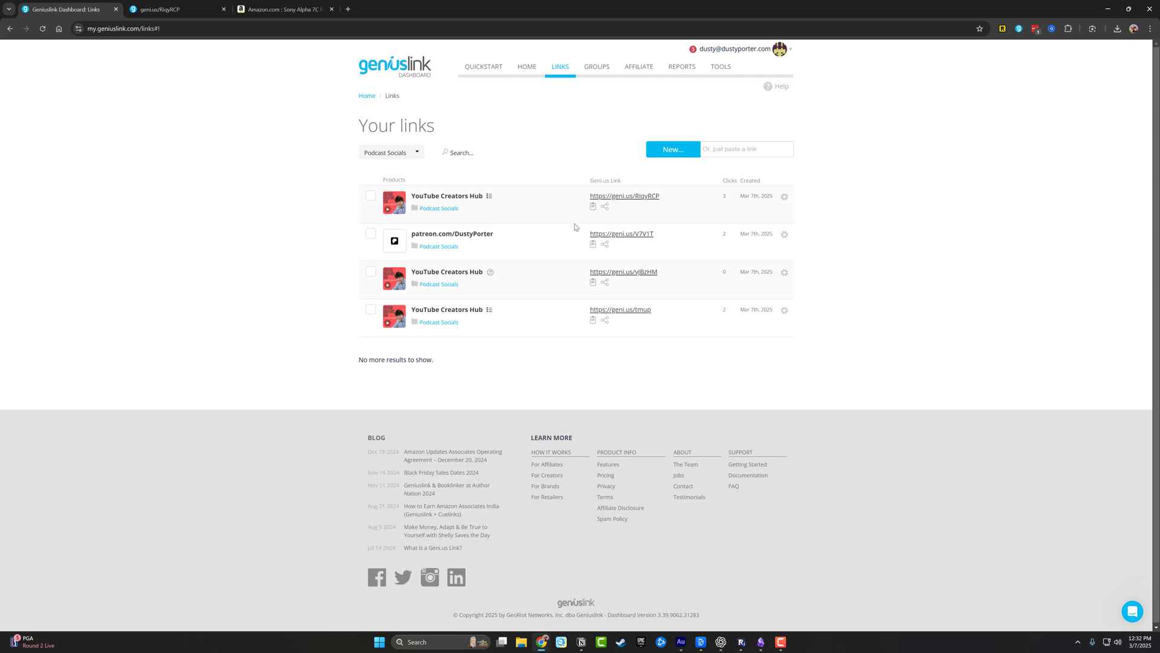
left_click(406, 155)
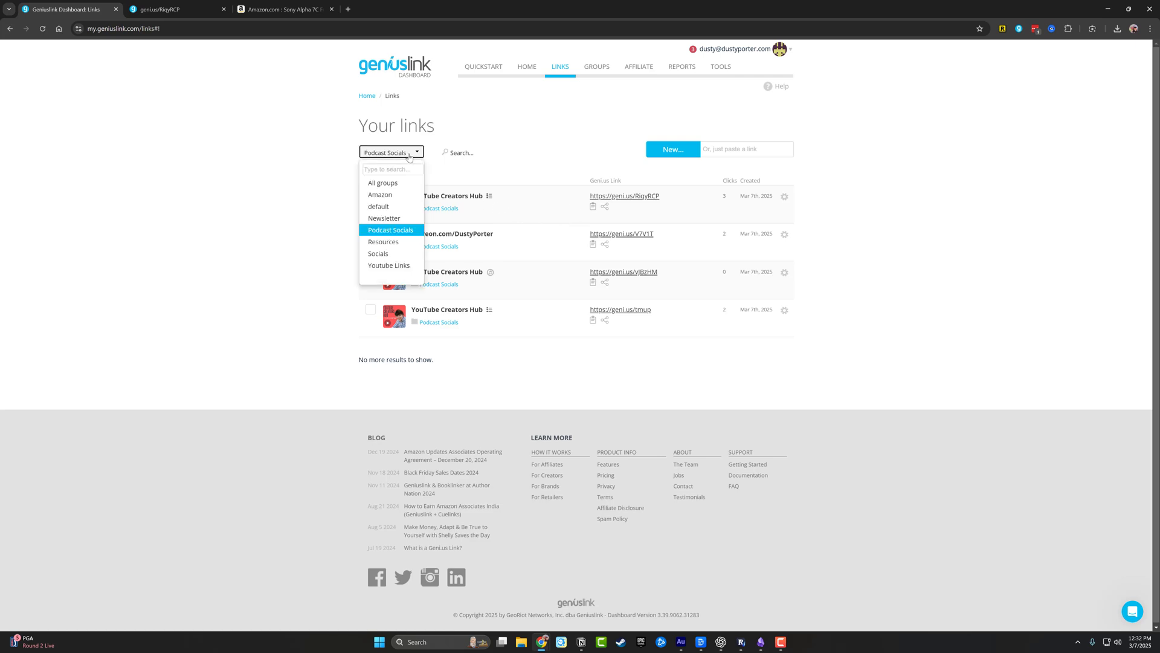
left_click(400, 198)
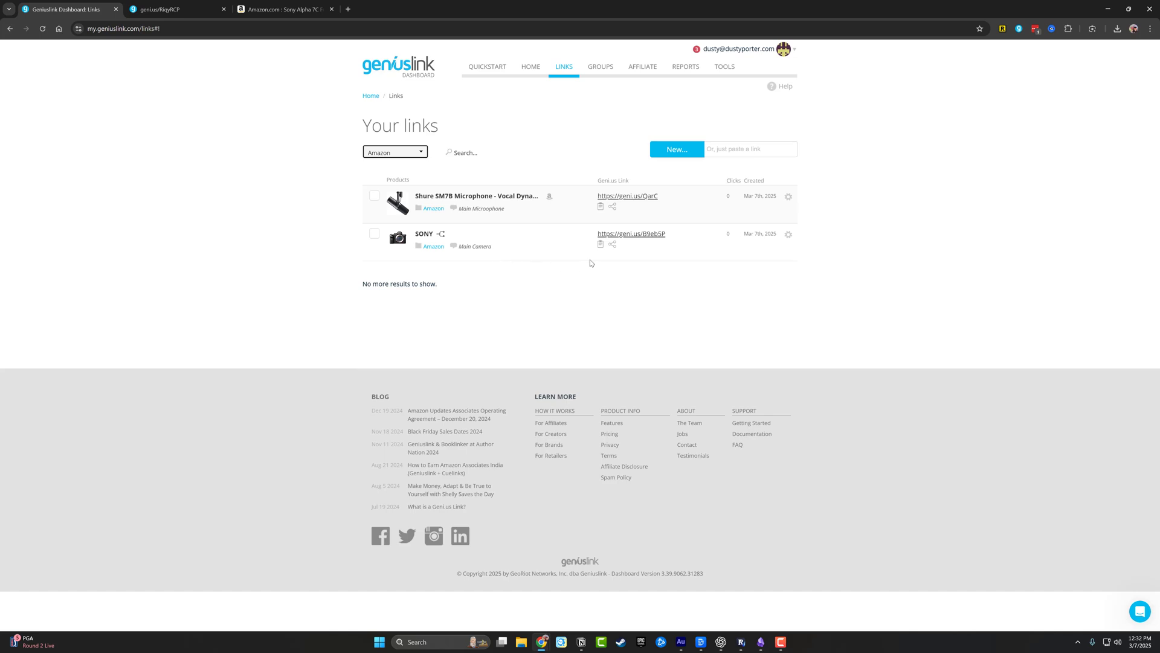
left_click(600, 245)
left_click(788, 197)
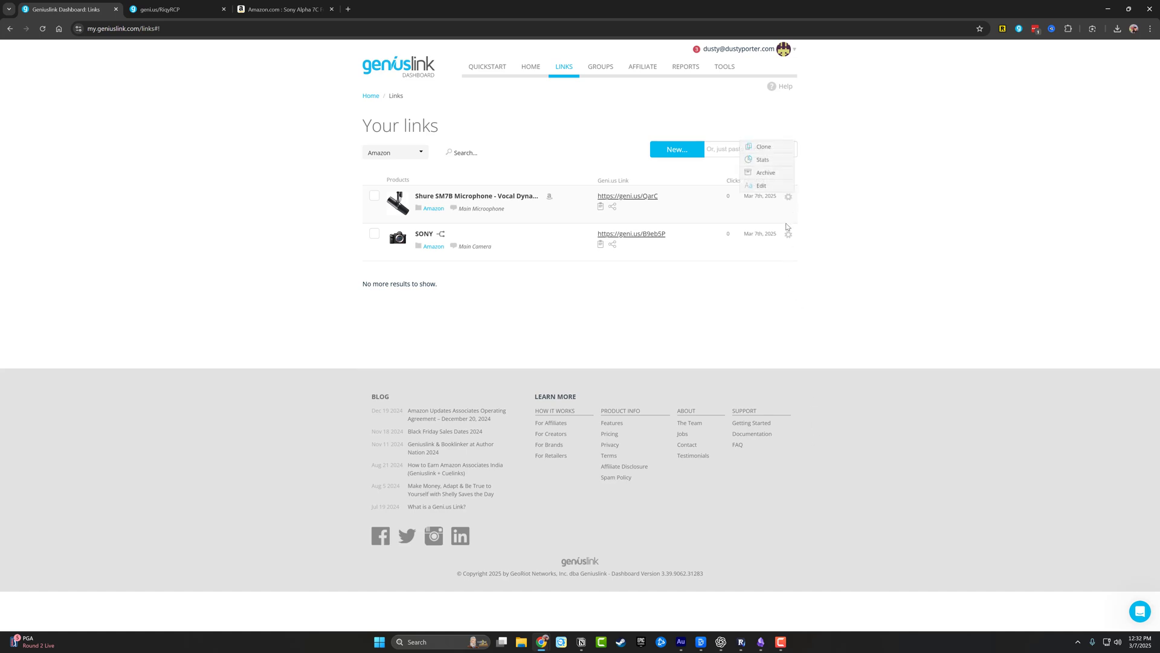
left_click(761, 186)
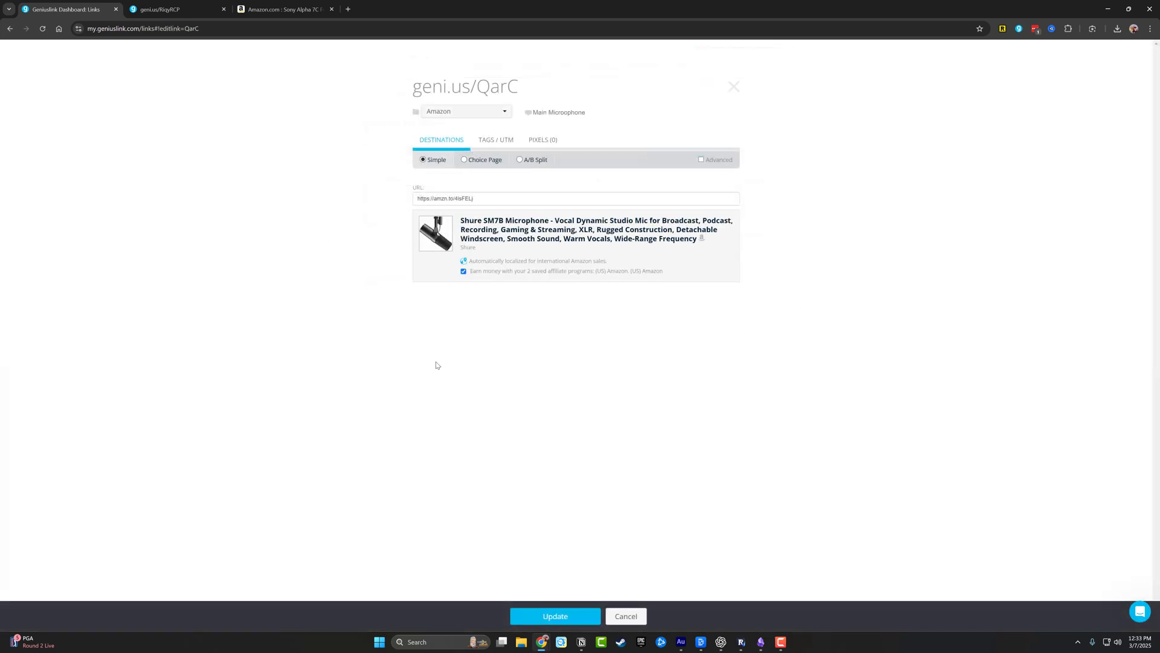
left_click(734, 86)
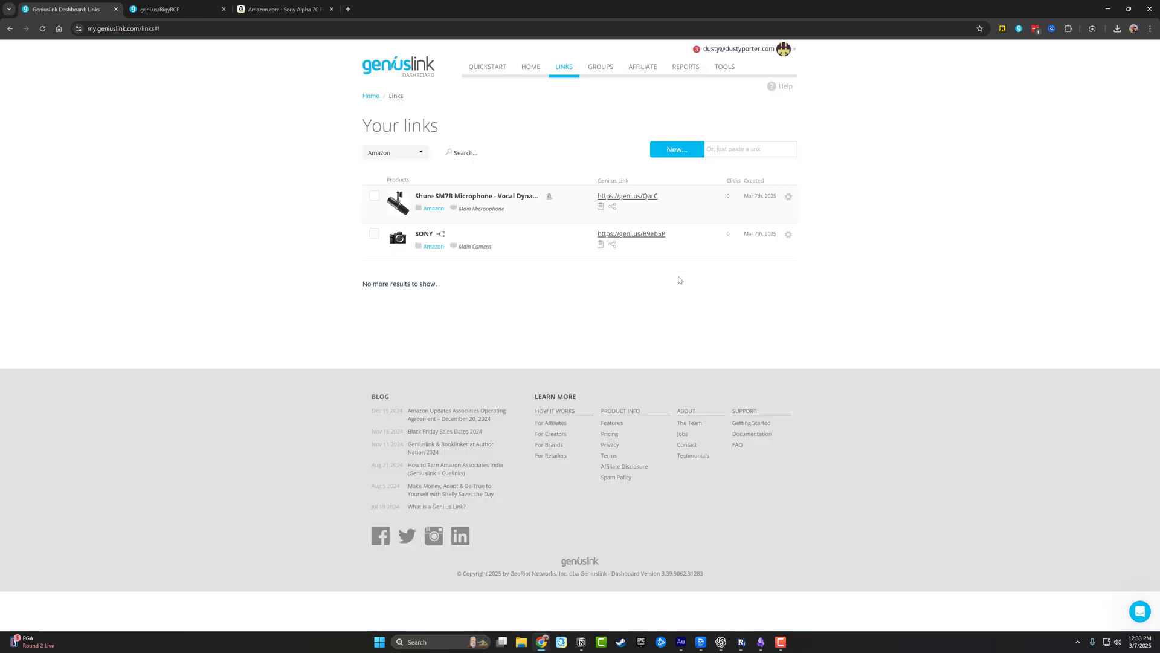
- View the geni.us/QarC microphone link's stats, check the Past 30 Days ranges, and show clicks by device
left_click(788, 197)
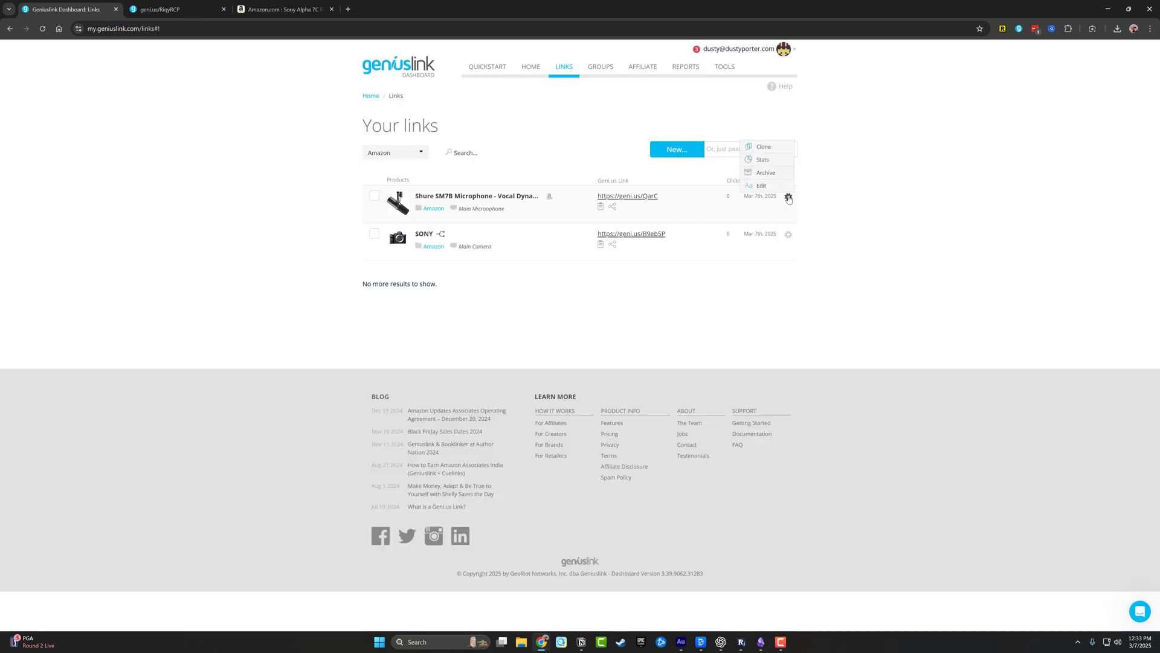
left_click(762, 159)
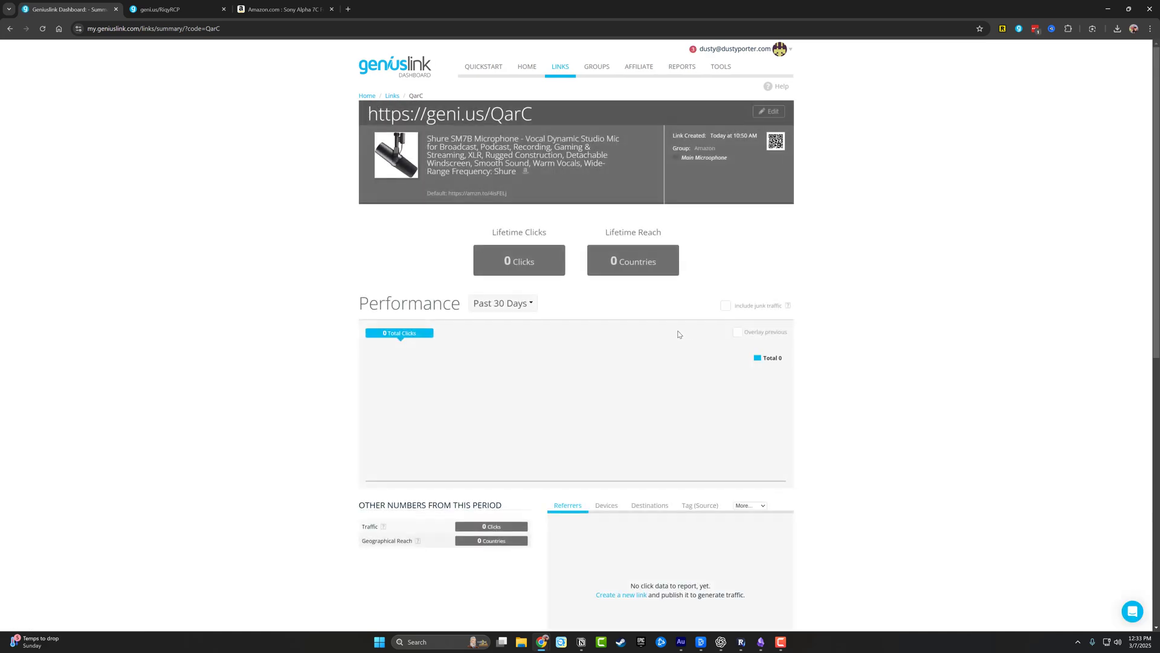
left_click(514, 304)
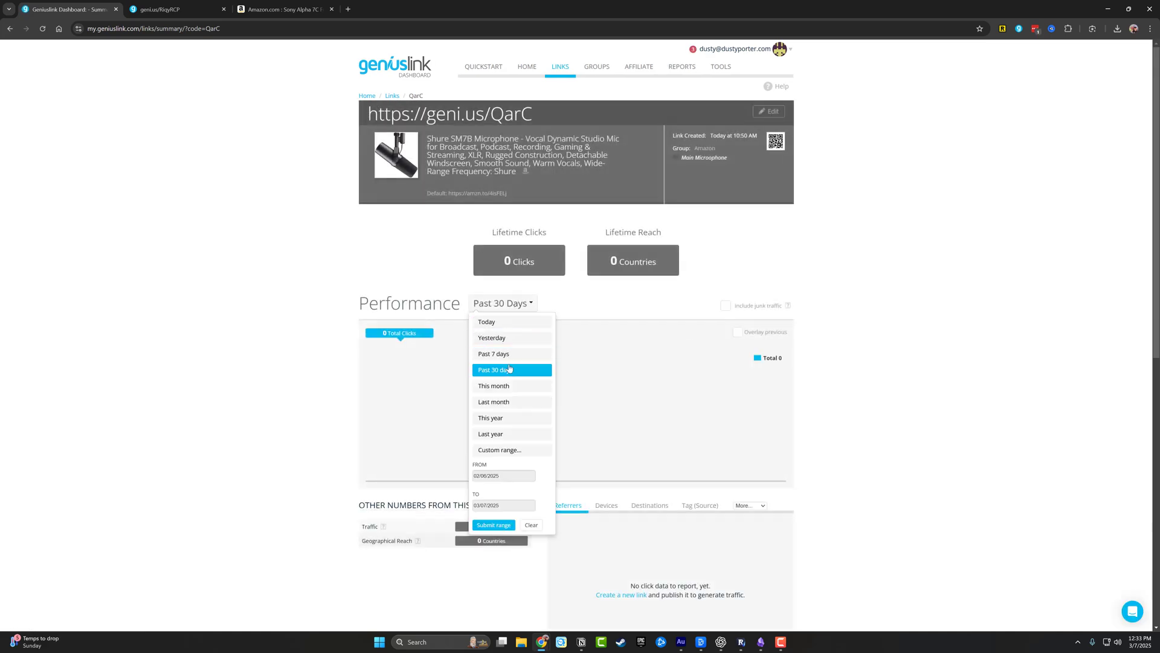
left_click(300, 364)
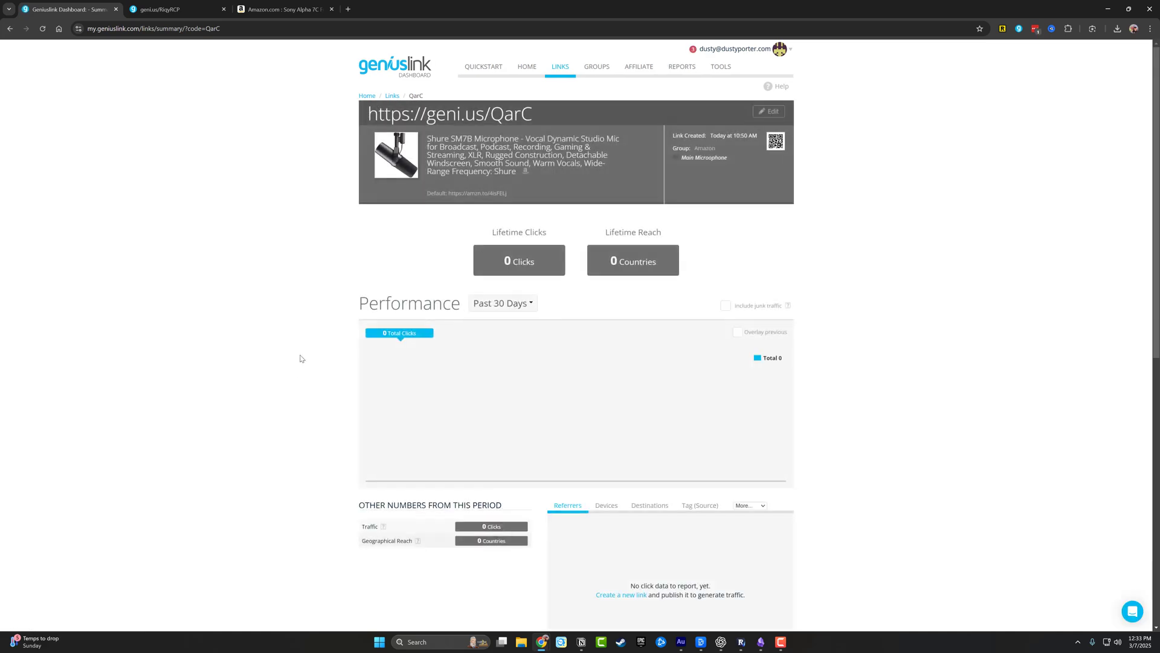
scroll(301, 351, "down", 4)
scroll(298, 350, "up", 5)
scroll(298, 354, "down", 3)
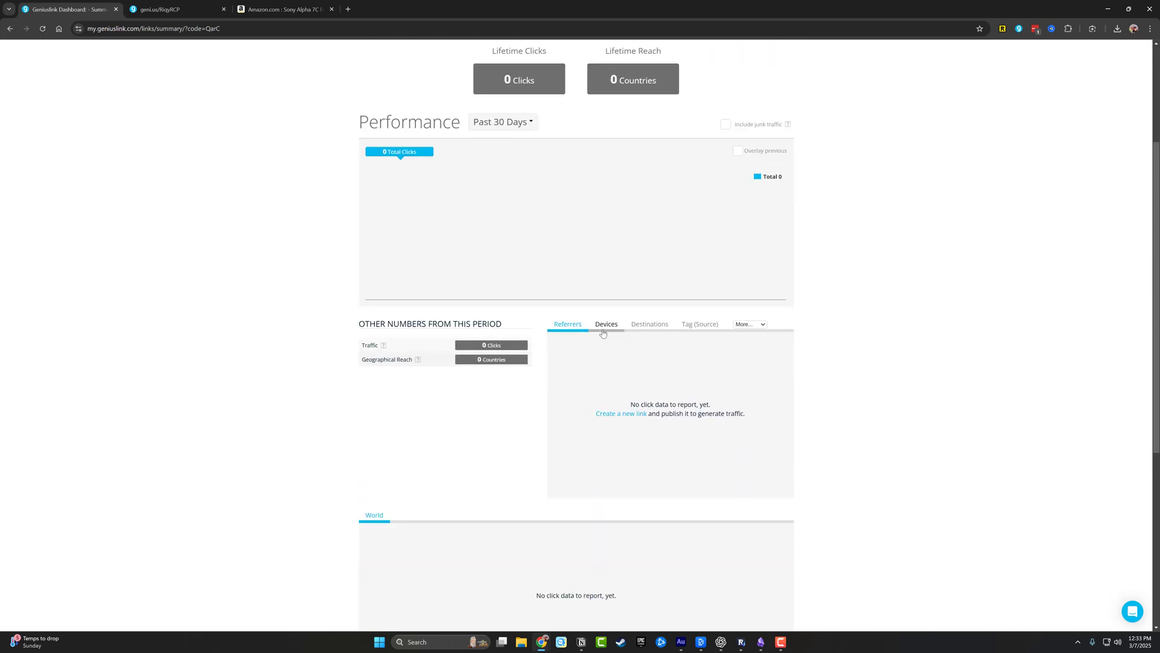
left_click(604, 326)
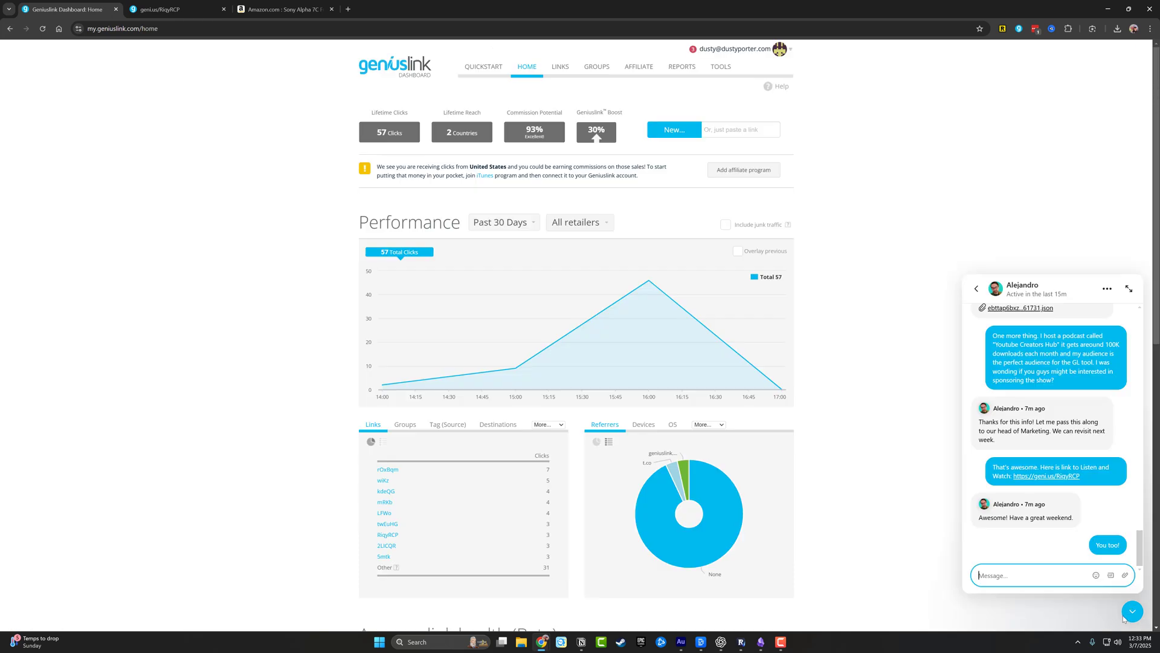
- Close the chat panel and break dashboard clicks down by group, tag source, and device
left_click(1125, 616)
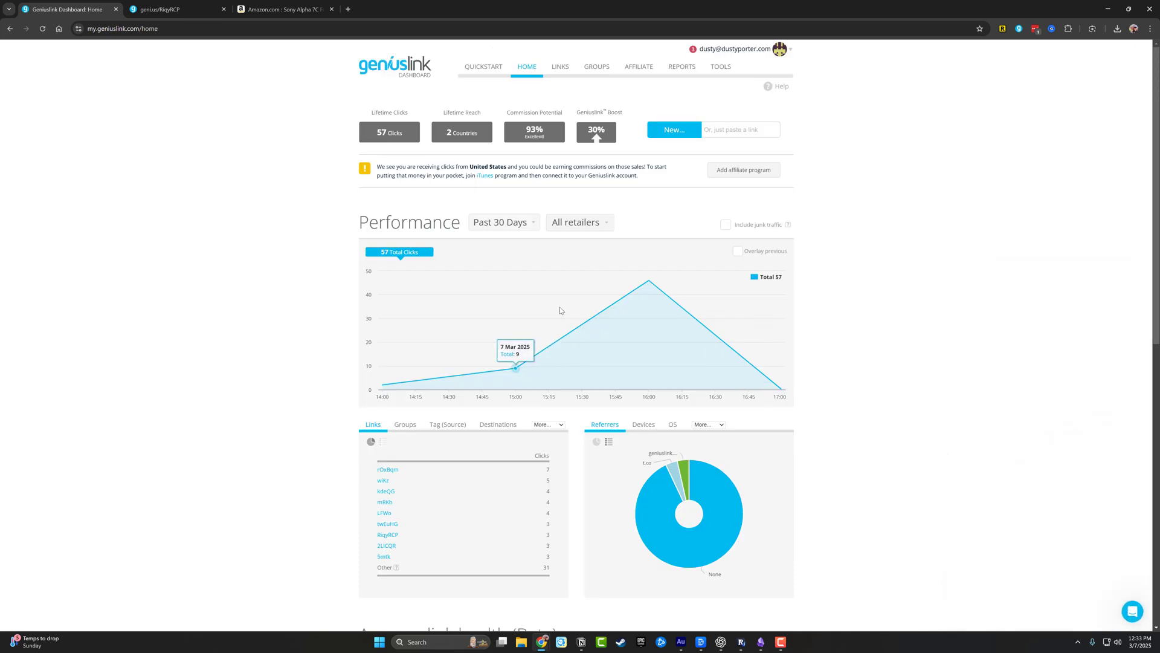
scroll(560, 310, "down", 2)
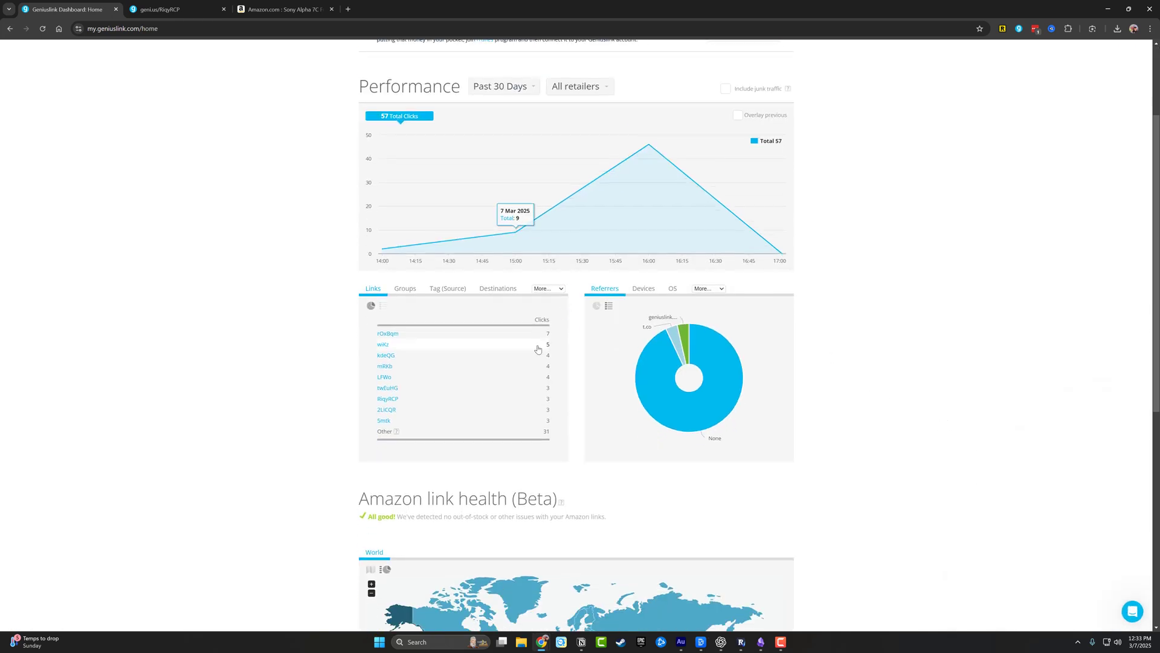
left_click(405, 288)
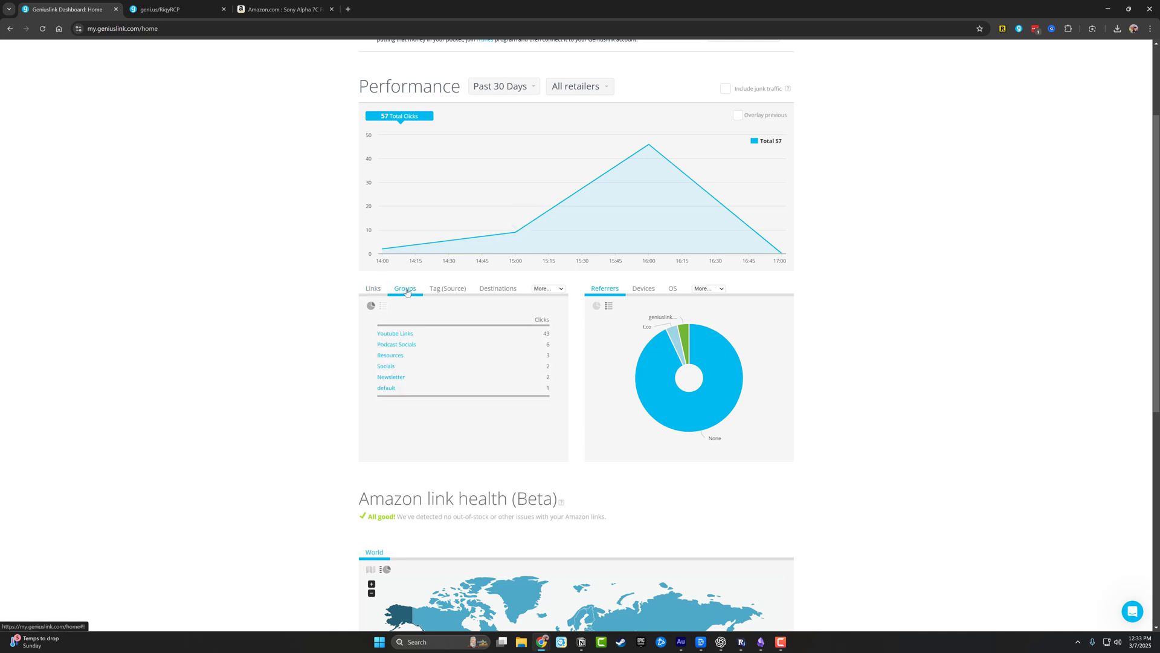
left_click(446, 293)
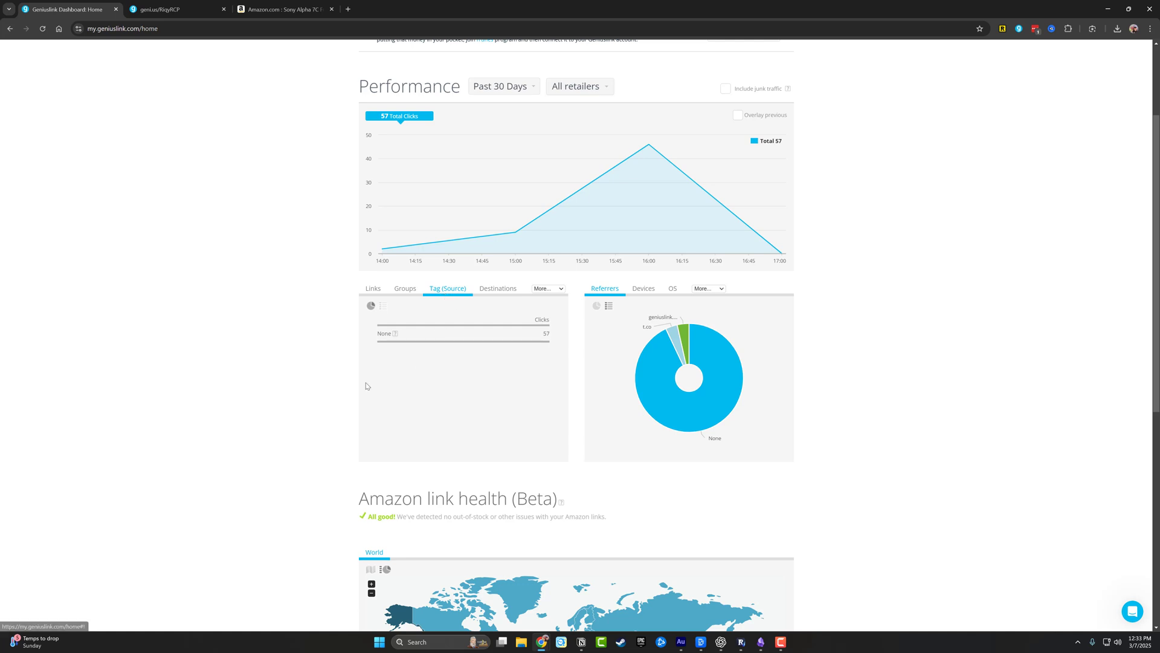
left_click(644, 289)
scroll(392, 343, "down", 4)
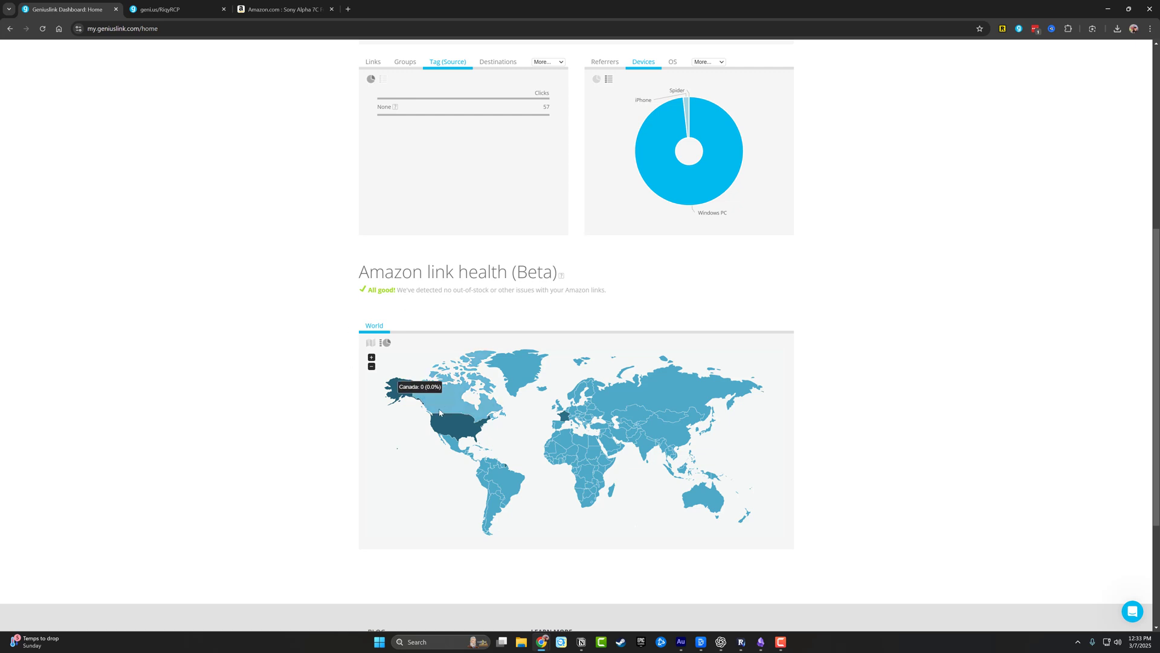
mouse_move(459, 429)
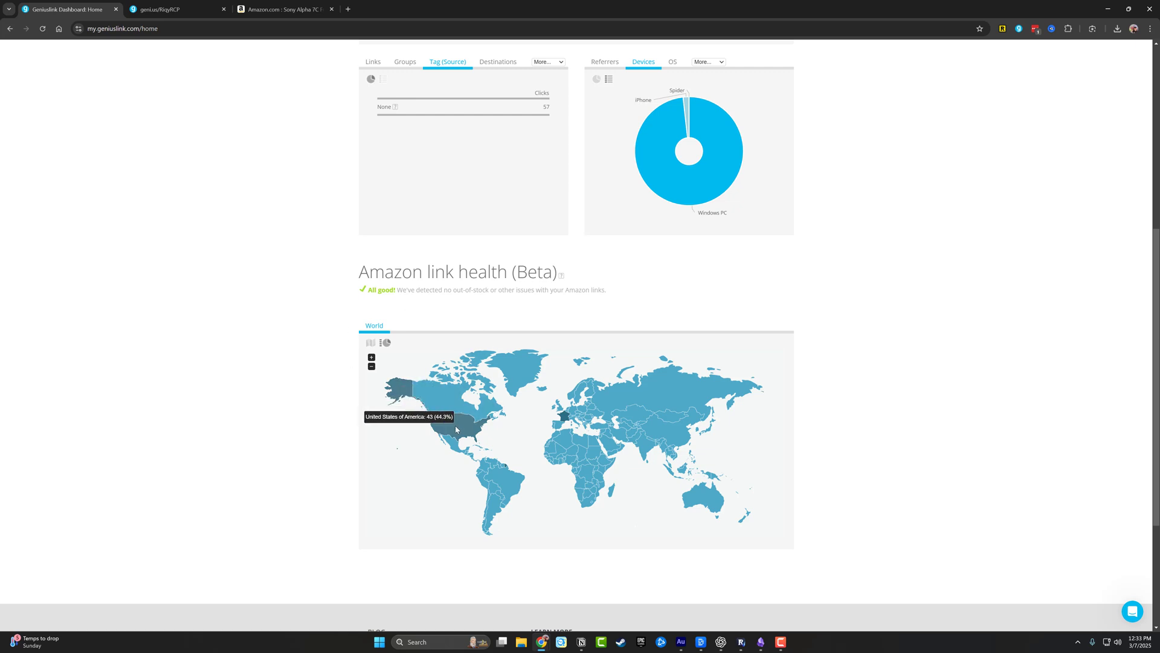
scroll(452, 430, "up", 2)
scroll(821, 249, "up", 6)
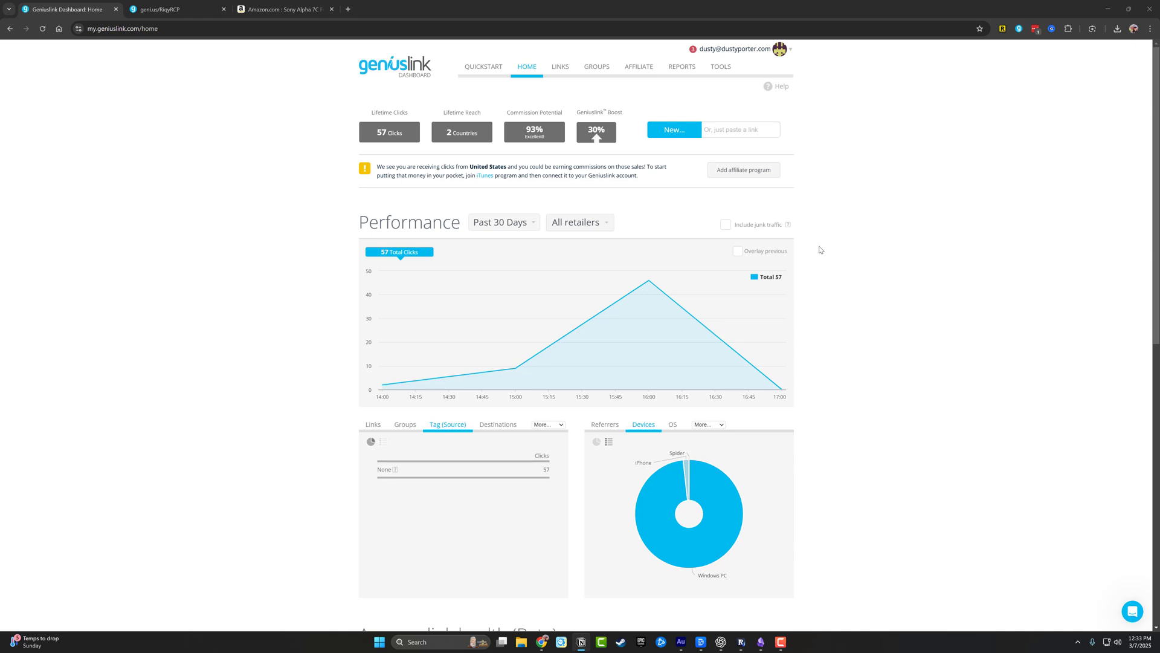
- From the Links page, choose New and a simple link to reach the 'Paste a link' dialog
left_click(562, 69)
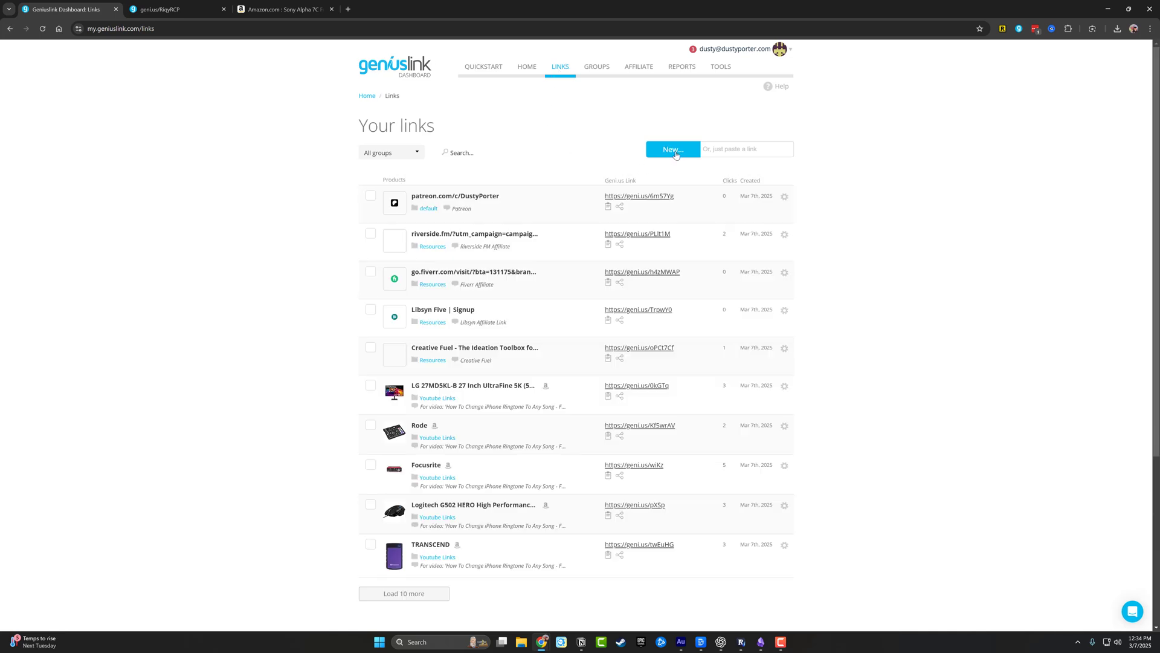
left_click(676, 151)
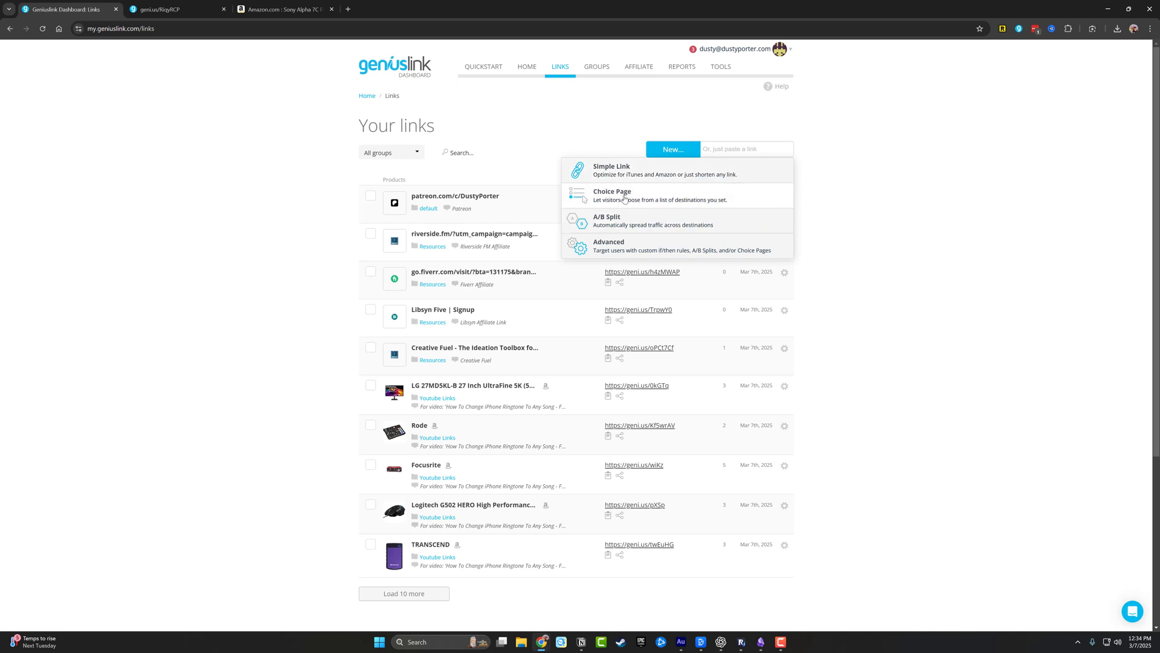
left_click(628, 171)
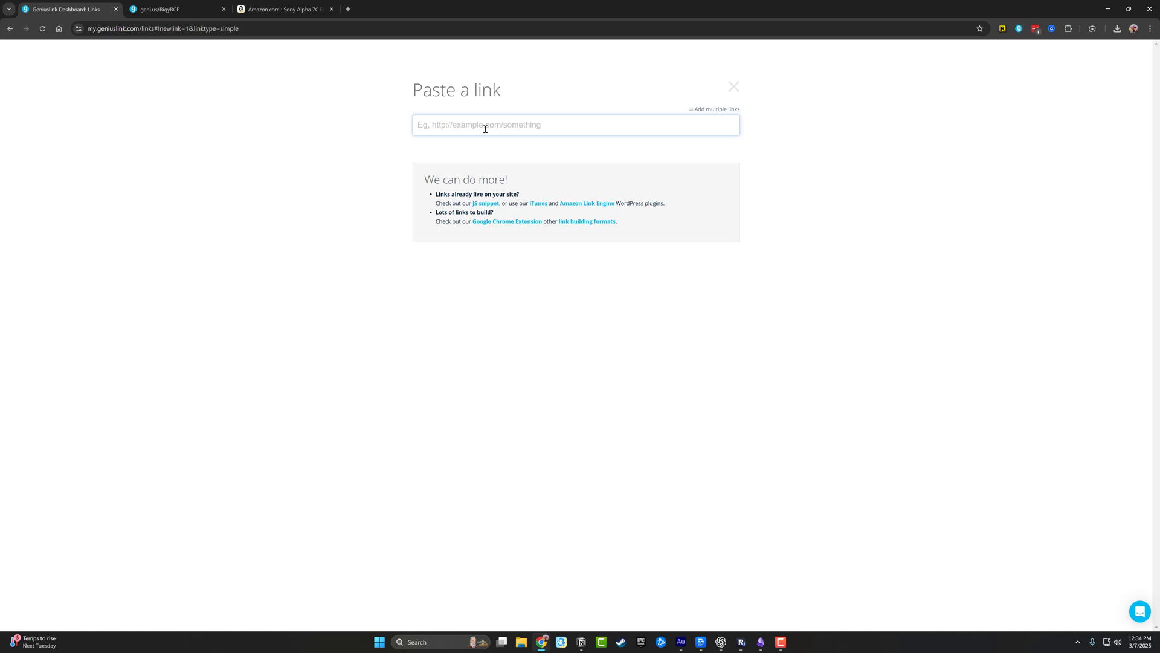
type("https://geni.us/B9eb5P")
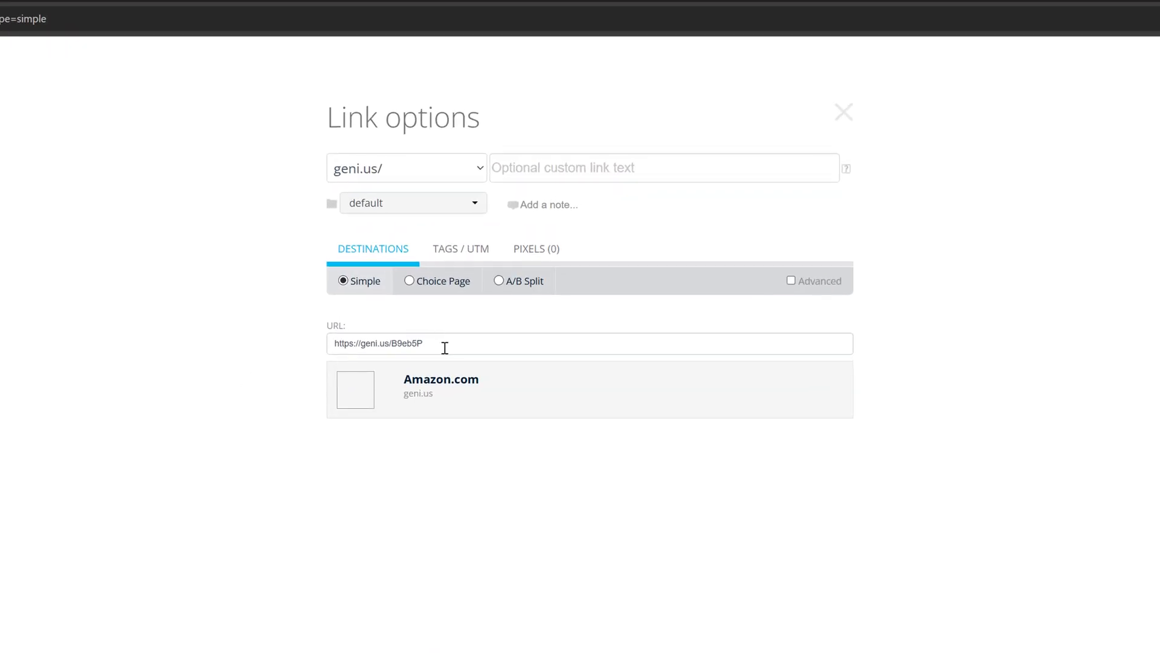
left_click(445, 347)
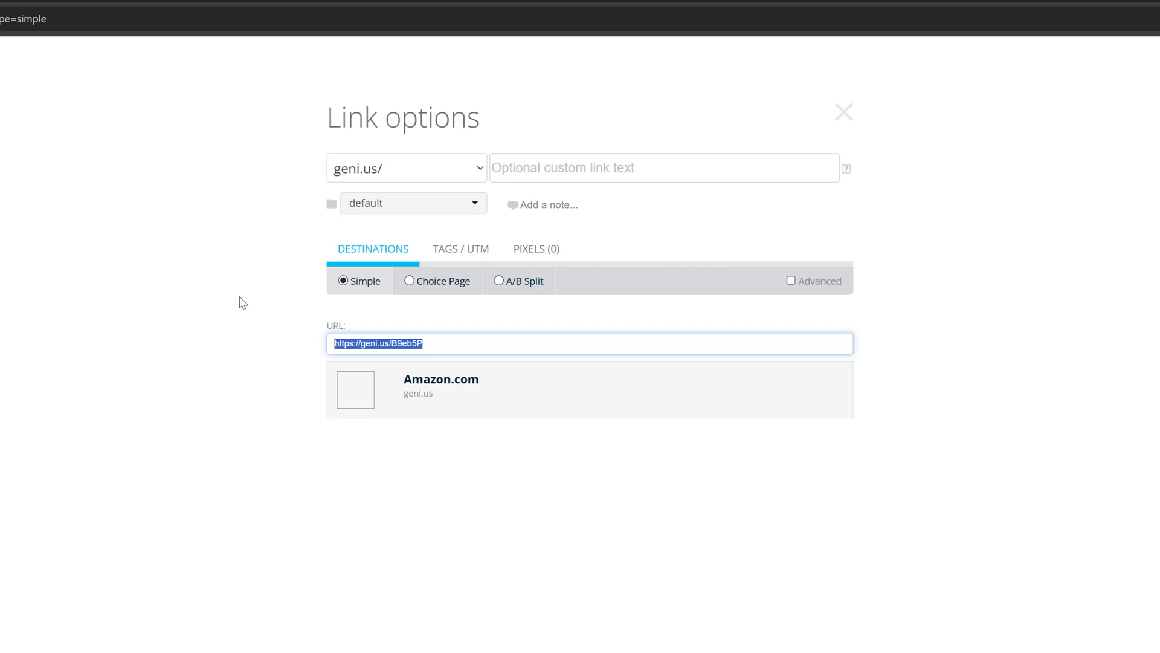
left_click(565, 167)
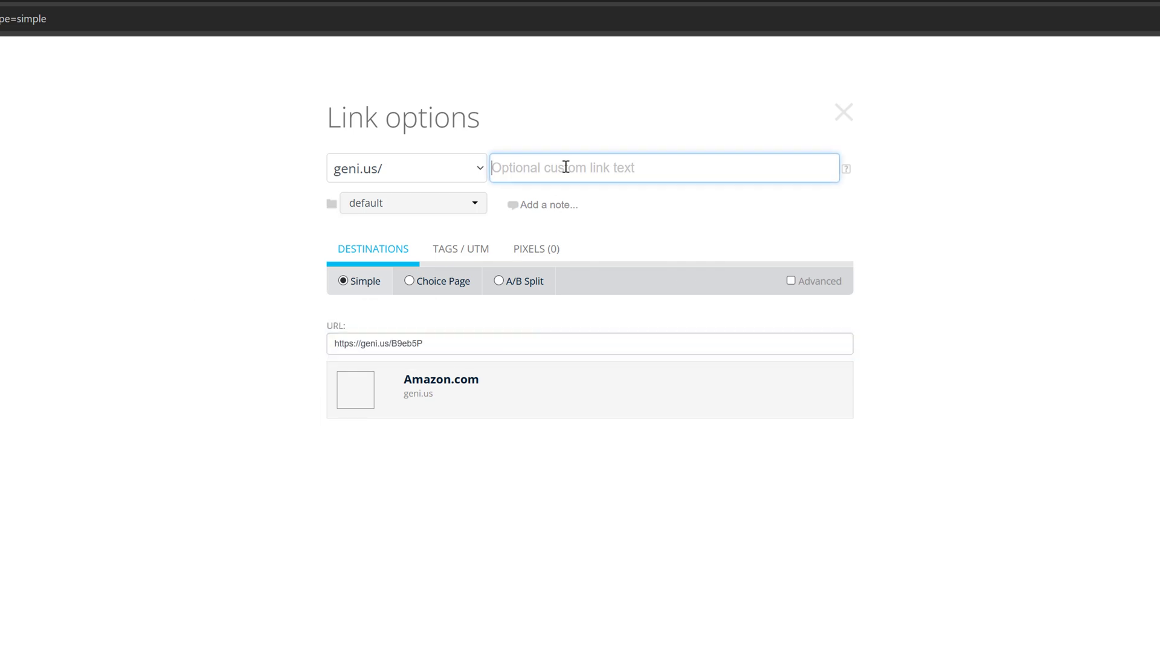
left_click(473, 168)
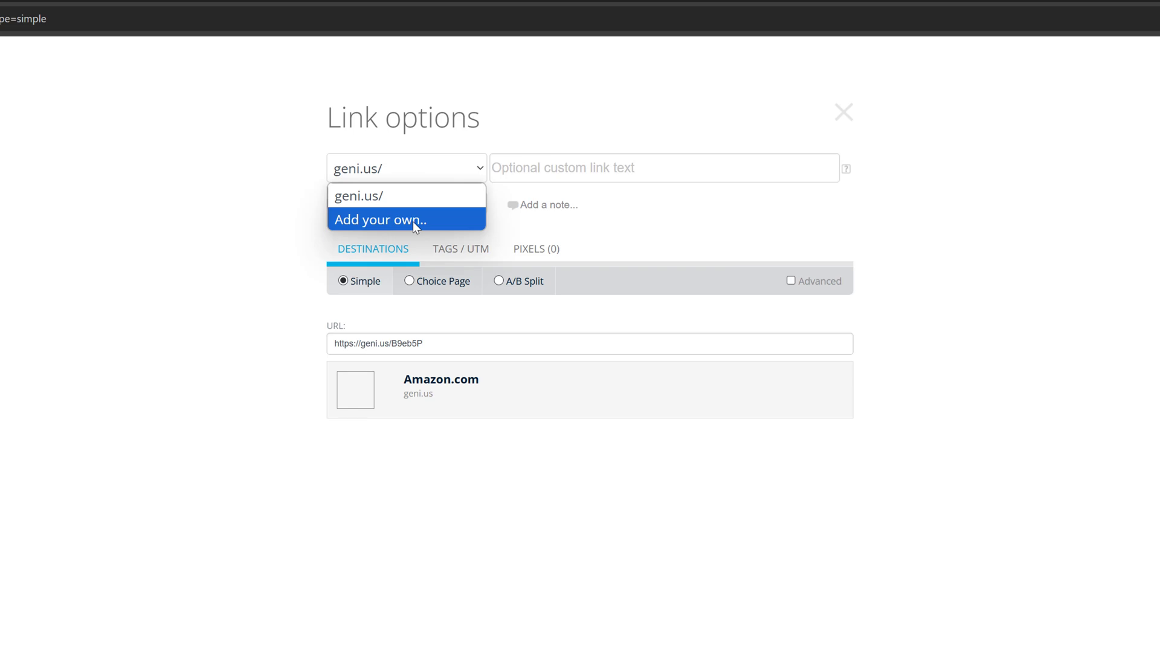
left_click(456, 406)
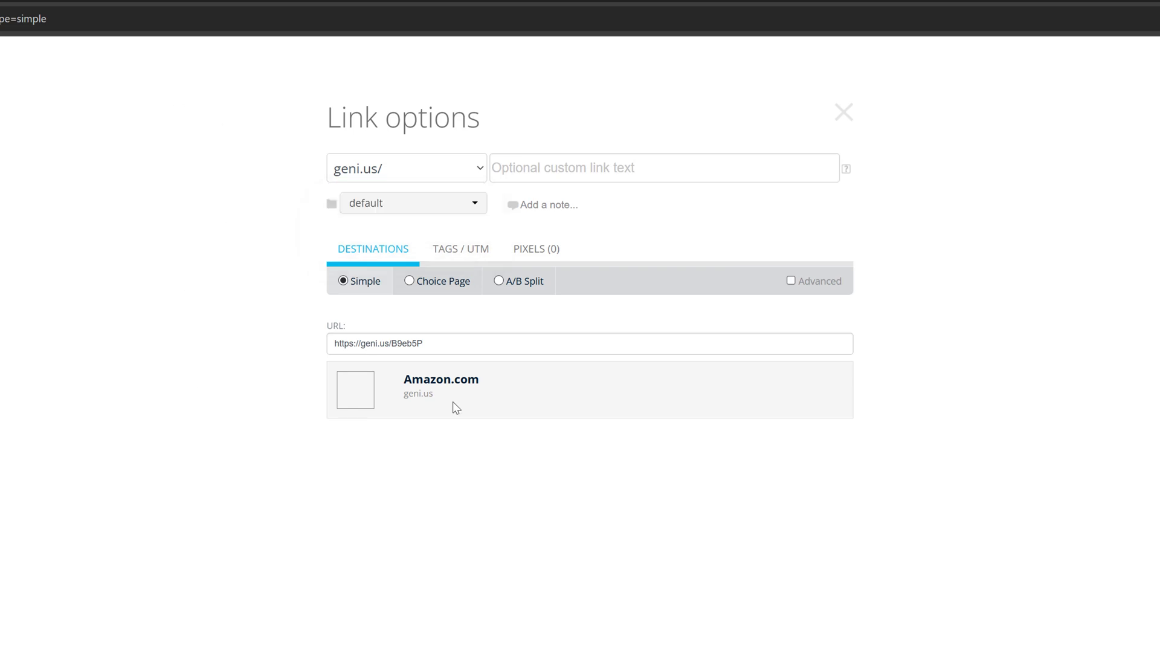
left_click(555, 209)
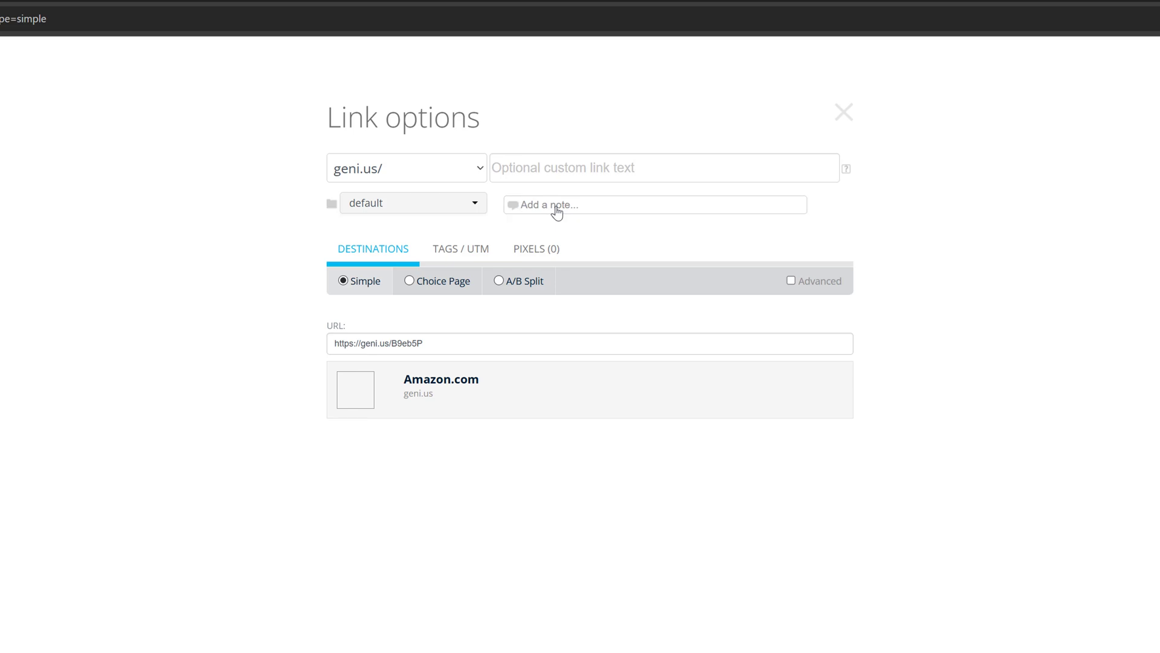
type("camera")
left_click(551, 421)
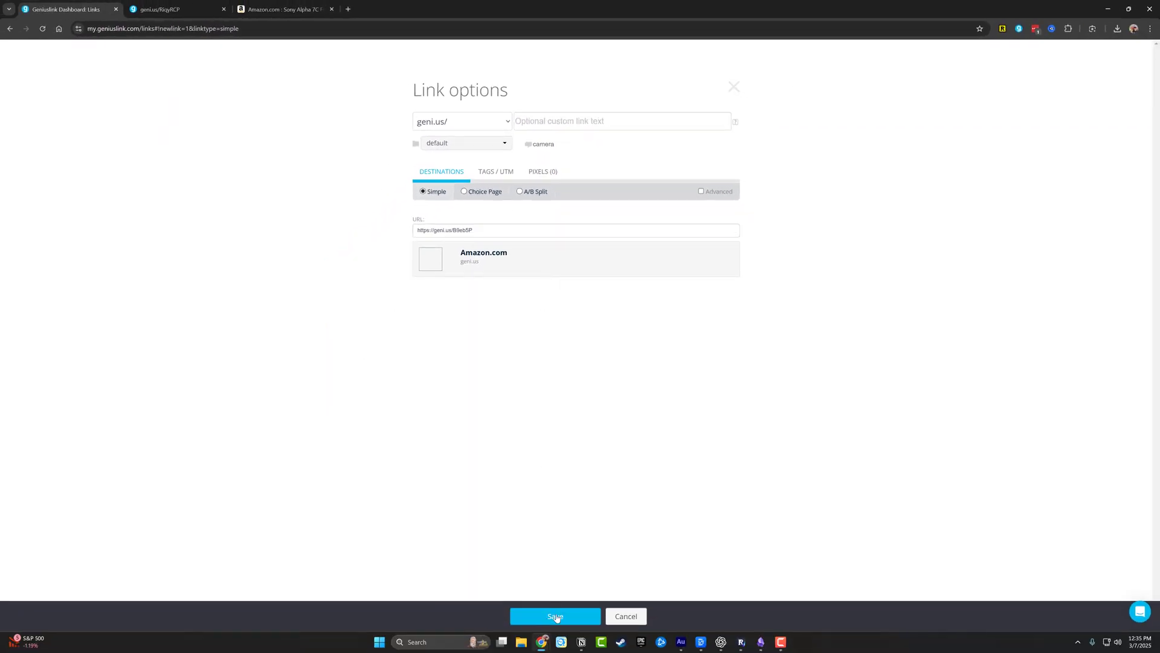
- Save the new link, then browse the available affiliate programs in Affiliation Settings without adding one
left_click(640, 618)
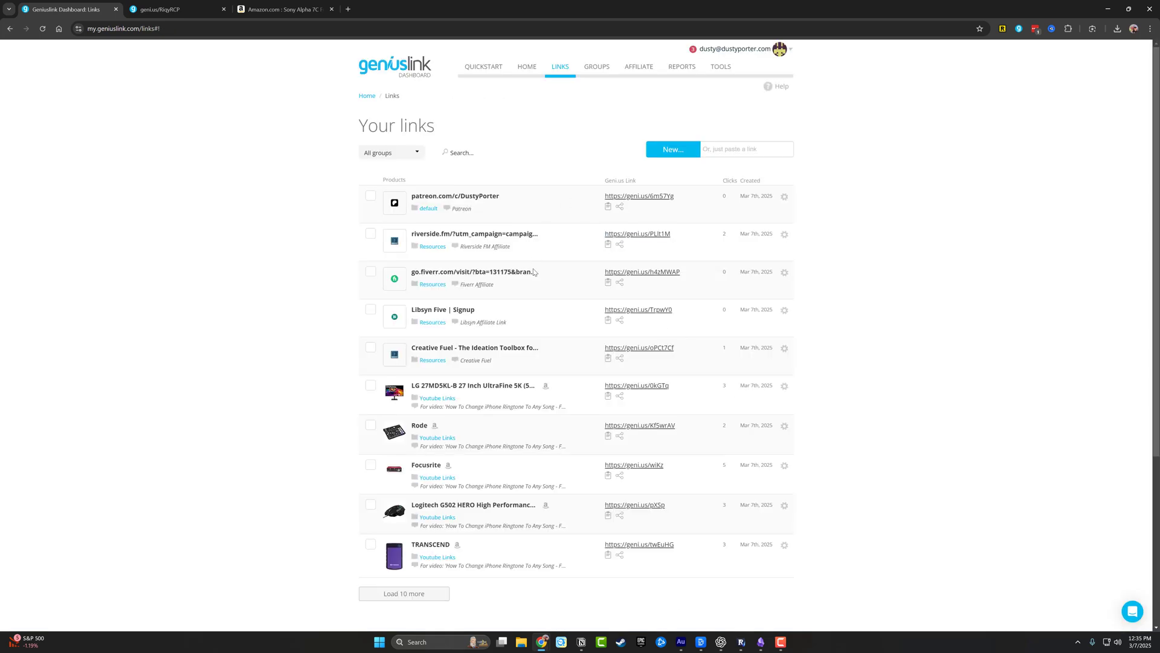
left_click(638, 67)
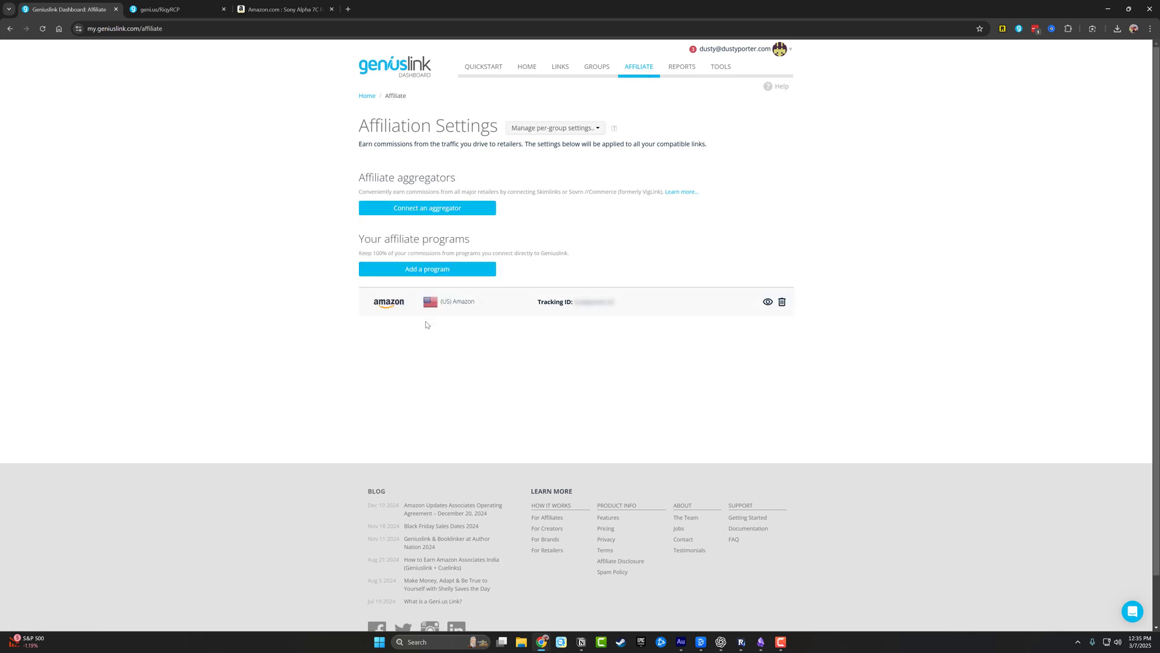
left_click(432, 269)
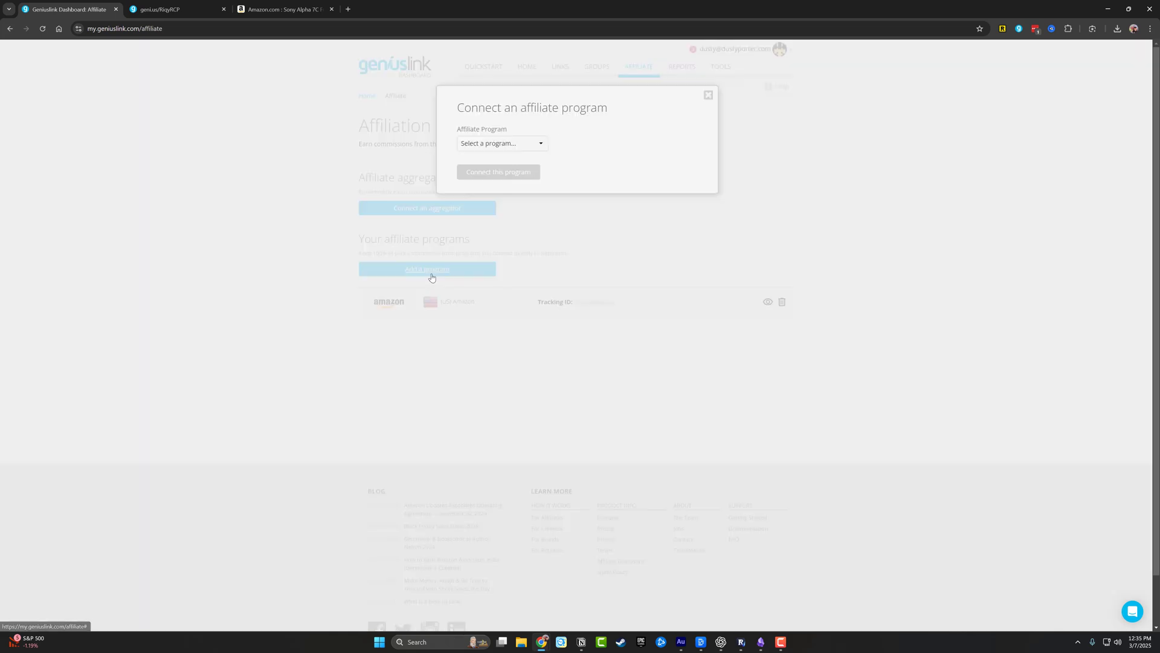
left_click(485, 148)
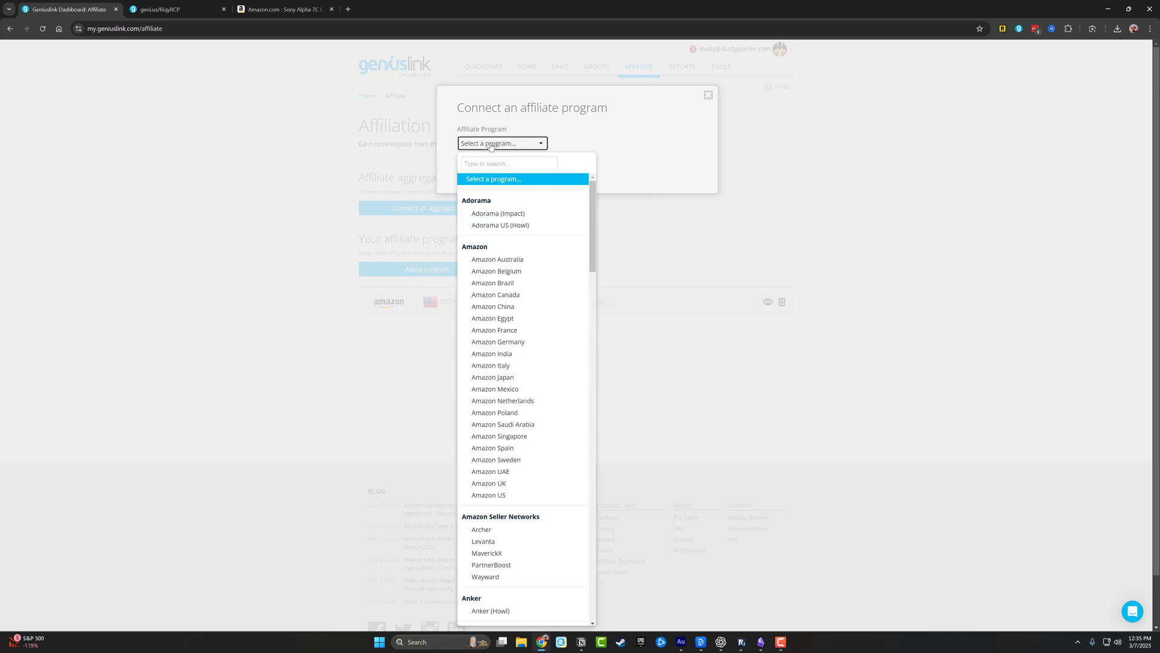
scroll(508, 347, "down", 3)
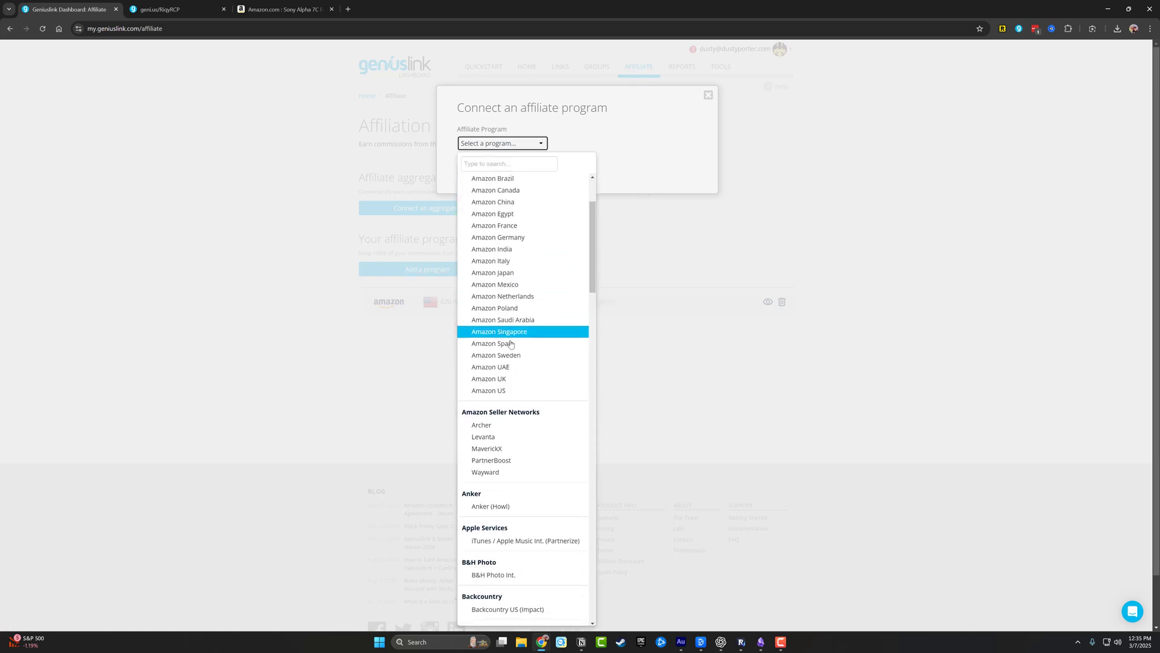
scroll(510, 344, "down", 5)
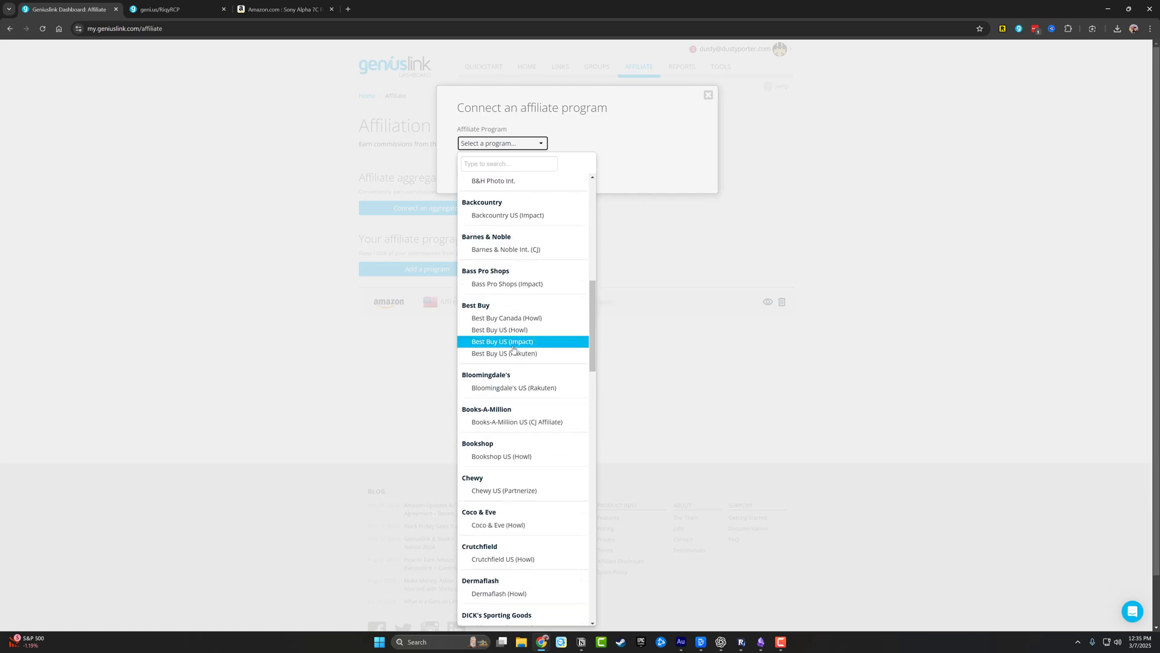
scroll(512, 344, "up", 8)
left_click(395, 312)
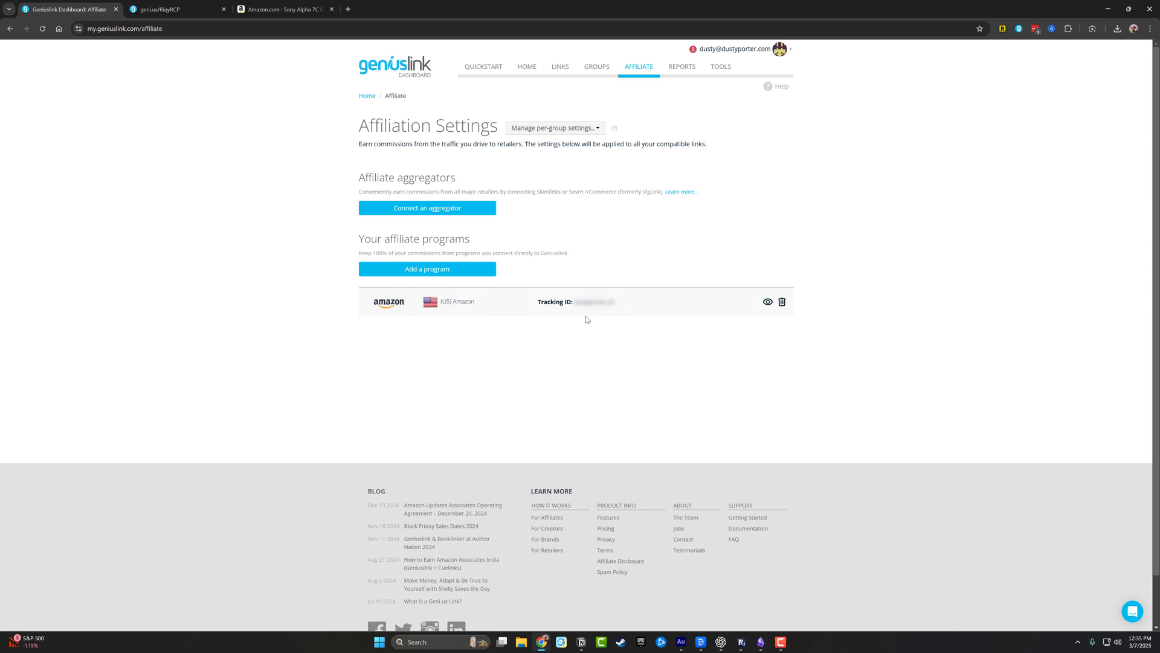
- Dismiss the aggregator connection form, view the most-clicked links report, and open the account settings and billing page in a new tab
left_click(427, 211)
key("Escape")
left_click(677, 70)
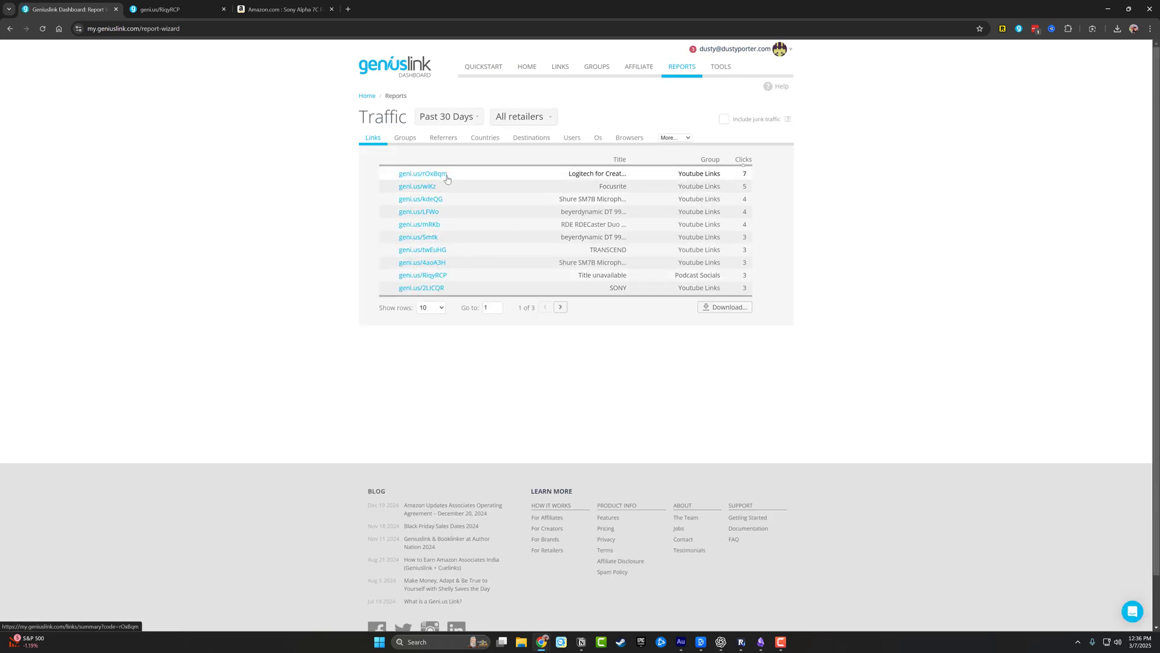
left_click(417, 174)
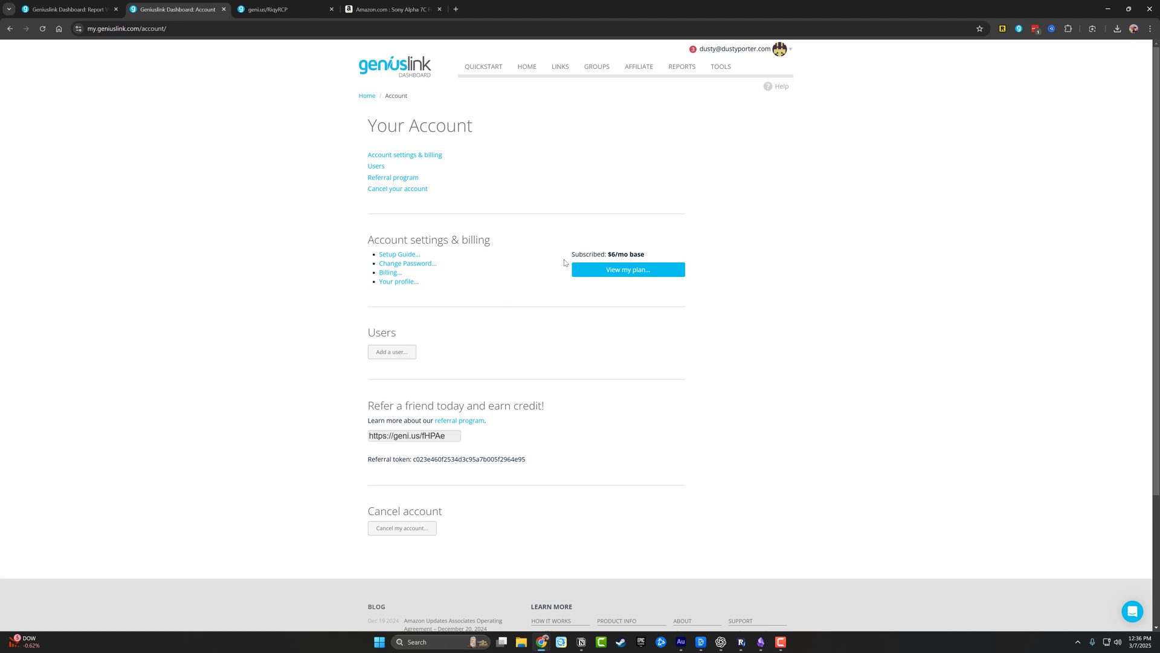
- Review what the current $6/mo base subscription plan includes
left_click(626, 269)
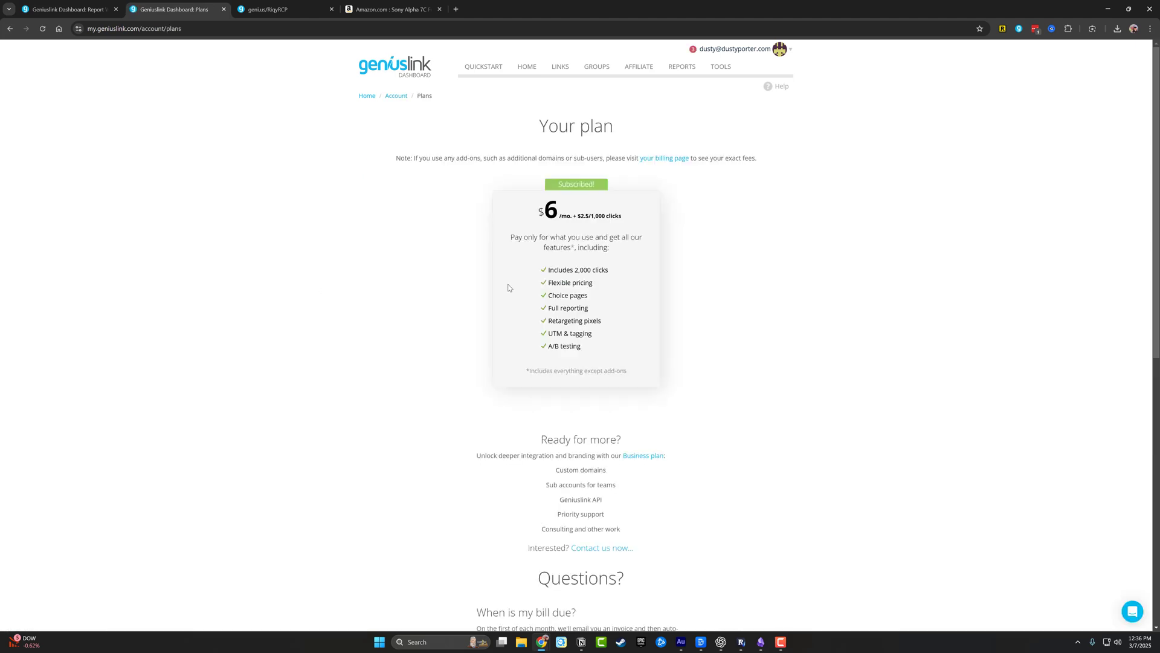
scroll(461, 289, "down", 2)
scroll(456, 288, "up", 2)
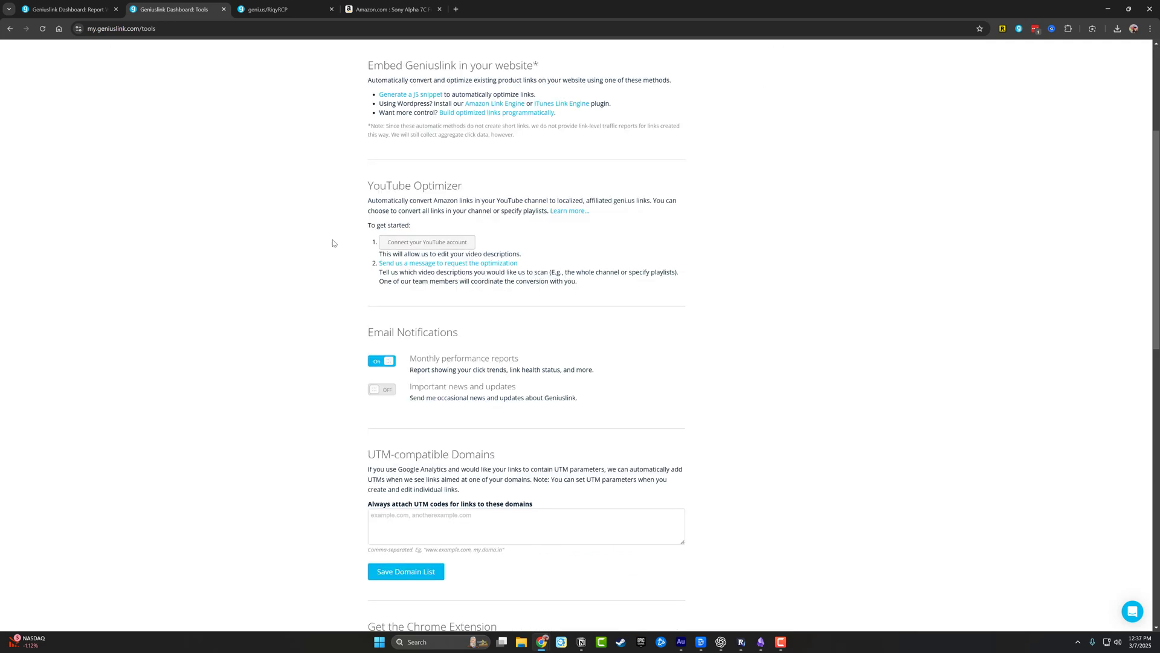
- Scroll through the Tools page's YouTube Optimizer and Email Notifications sections
scroll(344, 223, "up", 4)
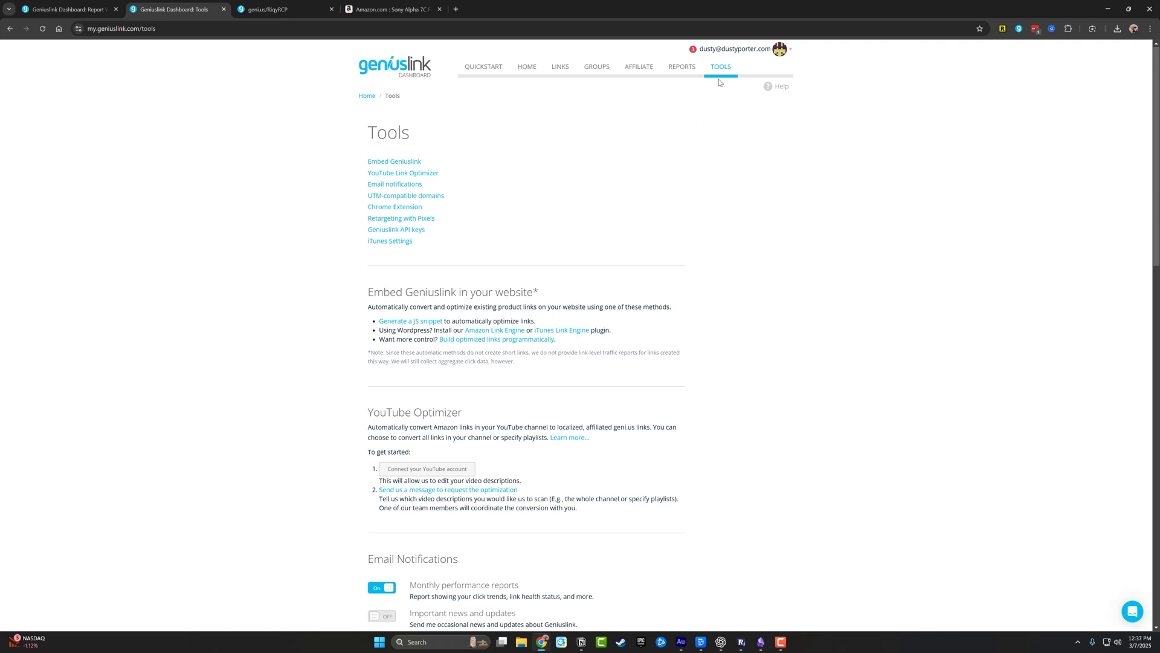
scroll(332, 223, "down", 3)
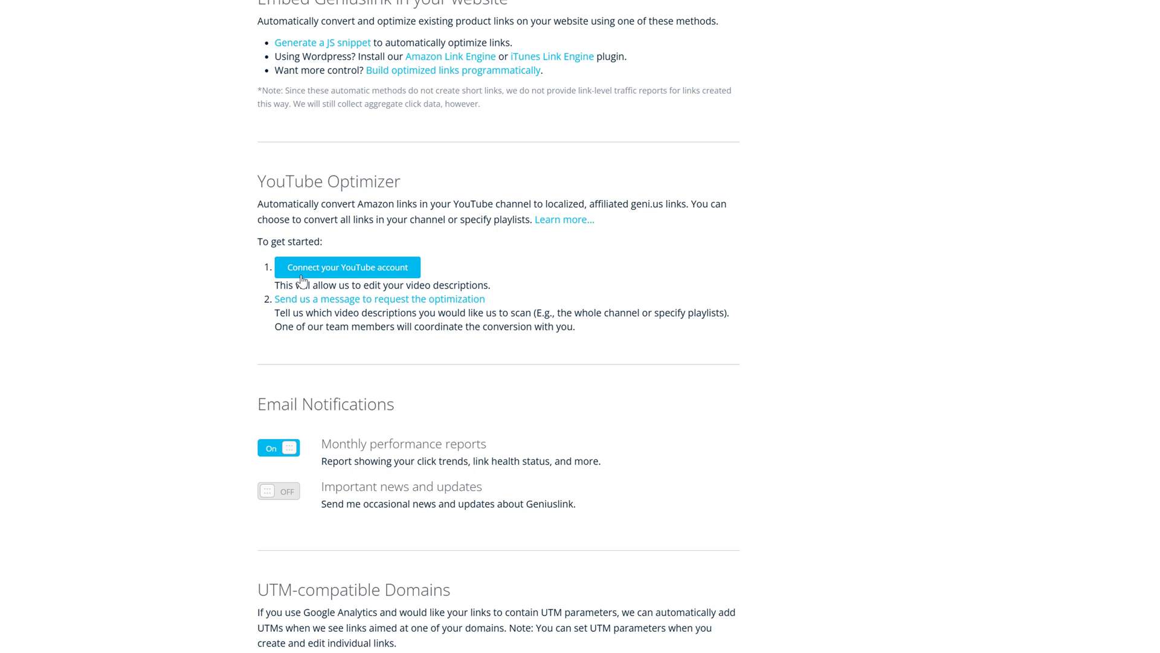
scroll(387, 72, "down", 1)
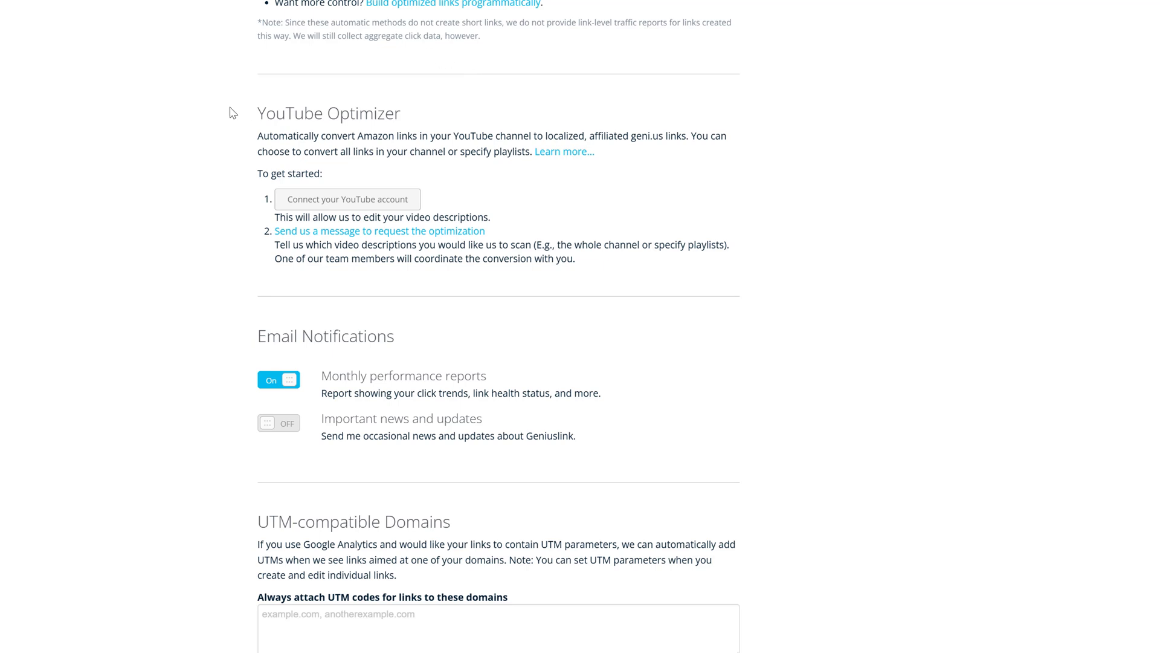
scroll(248, 162, "up", 5)
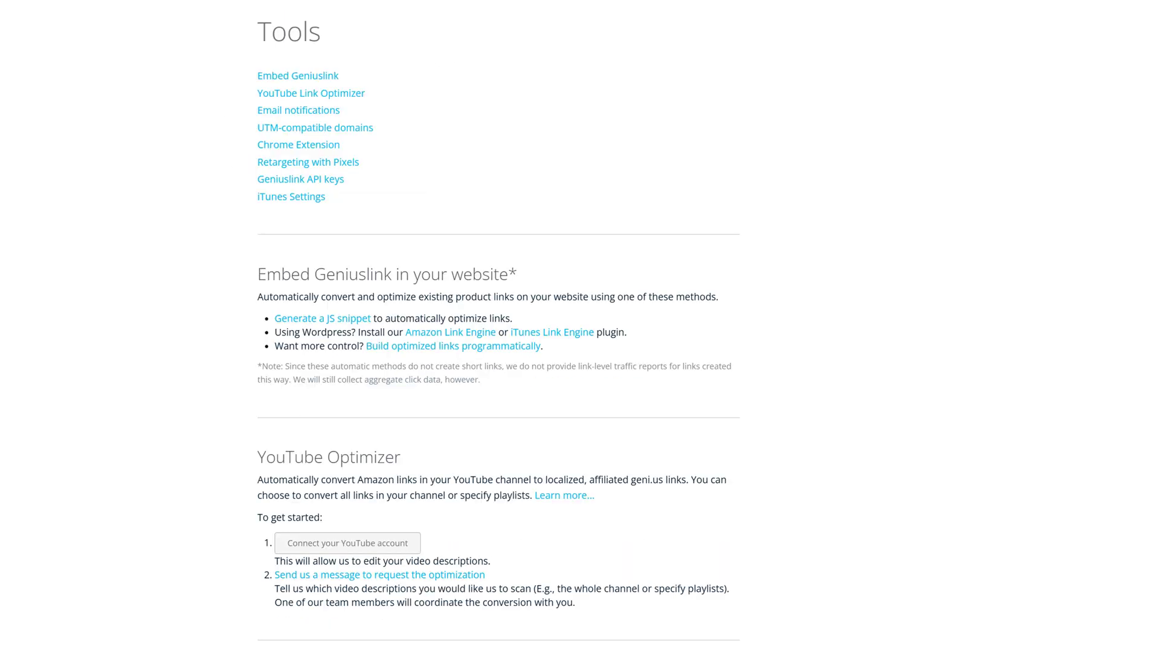